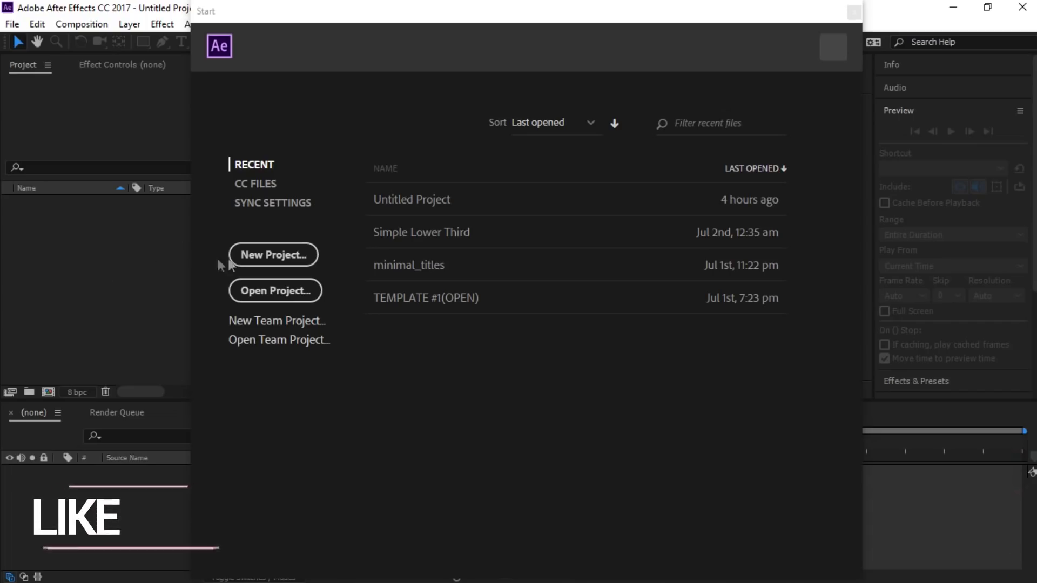
# Step: Start a new project and fill in an unlocked-aspect 1080×1920 composition lasting 0:00:15:00
pyautogui.click(251, 255)
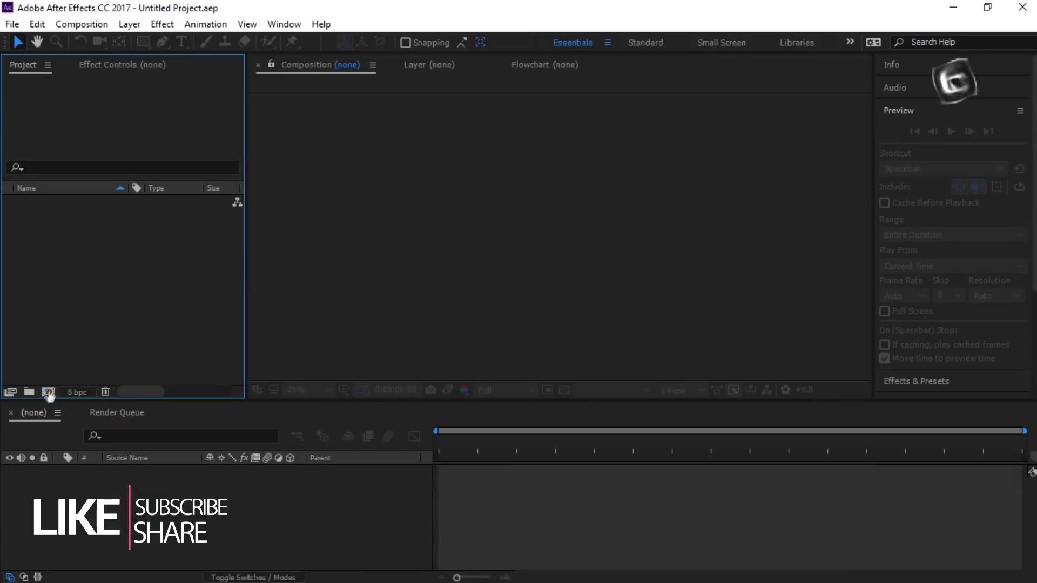
pyautogui.click(48, 392)
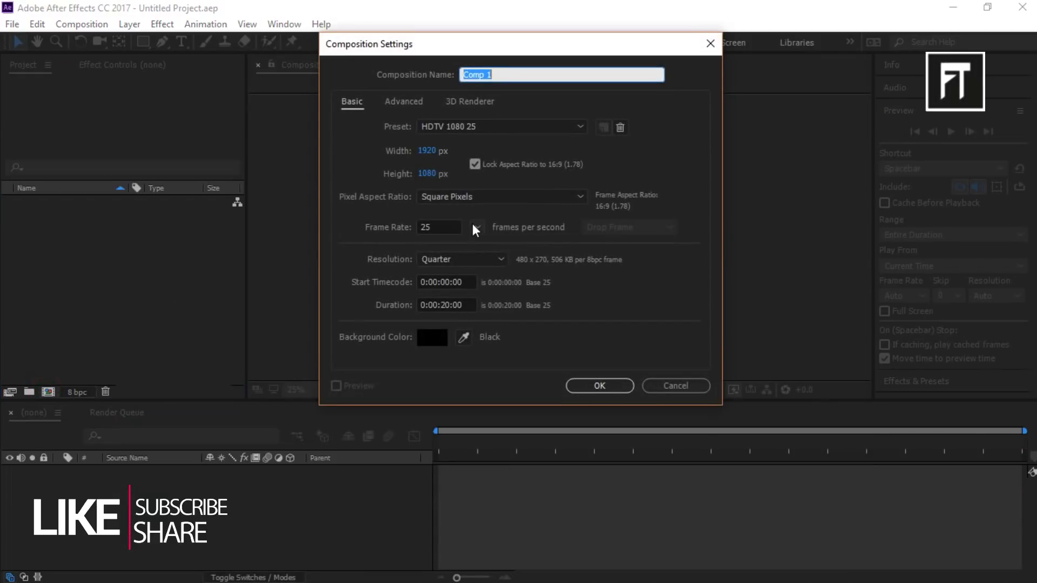
pyautogui.click(427, 150)
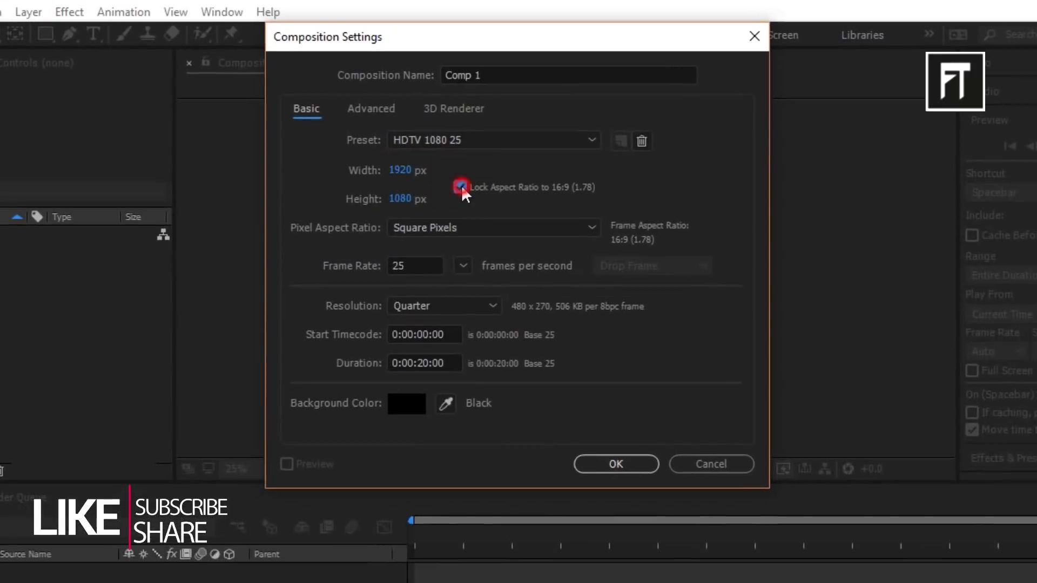
pyautogui.click(461, 187)
pyautogui.click(370, 191)
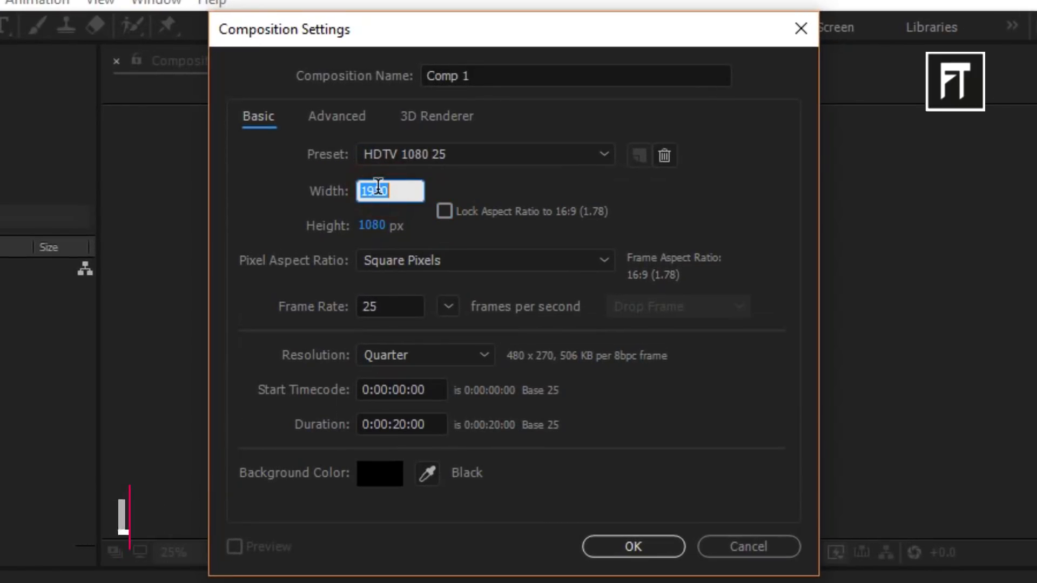
pyautogui.write('1080')
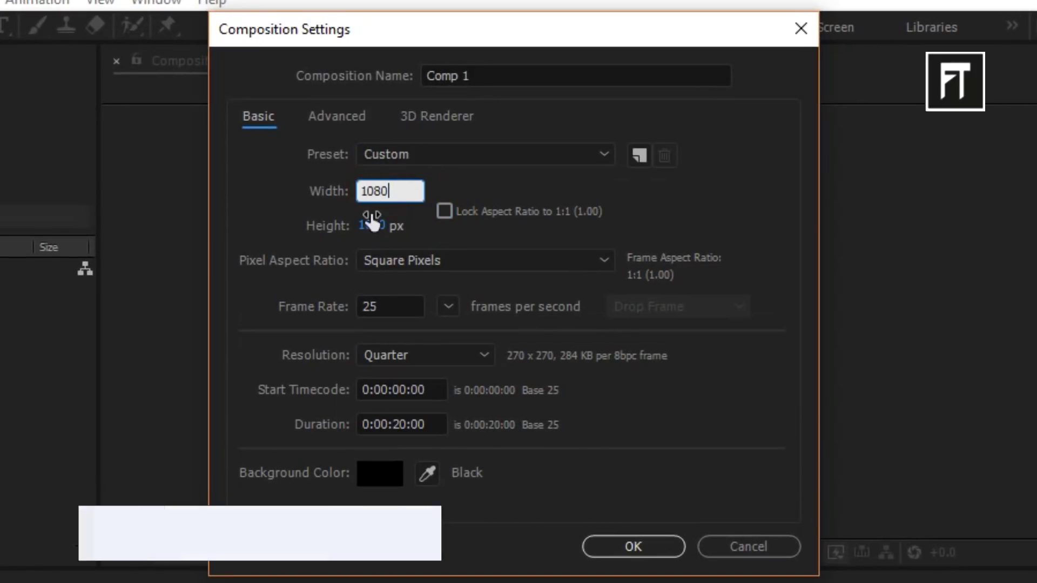
pyautogui.click(372, 226)
pyautogui.write('192')
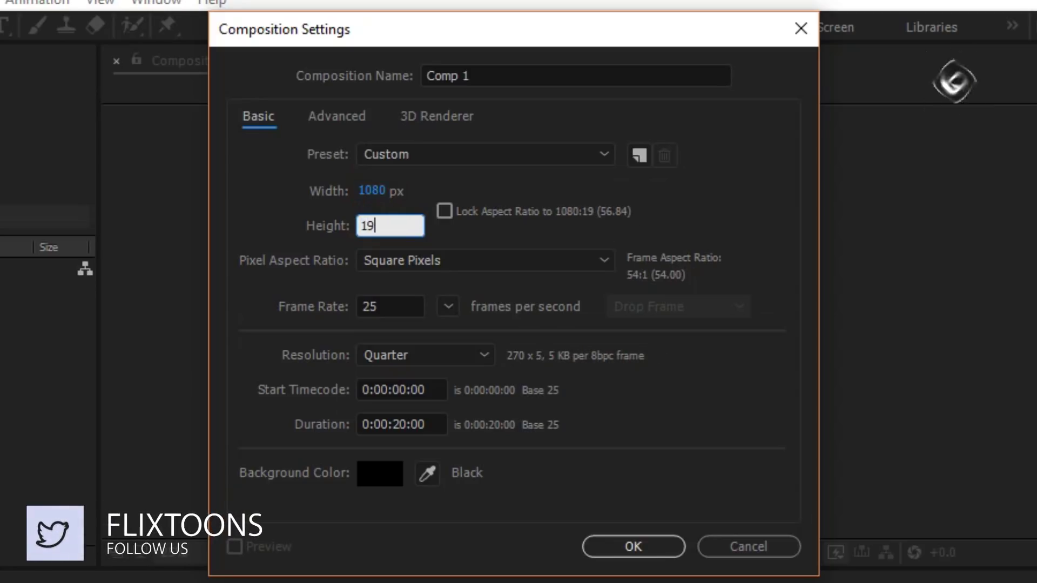
pyautogui.write('0')
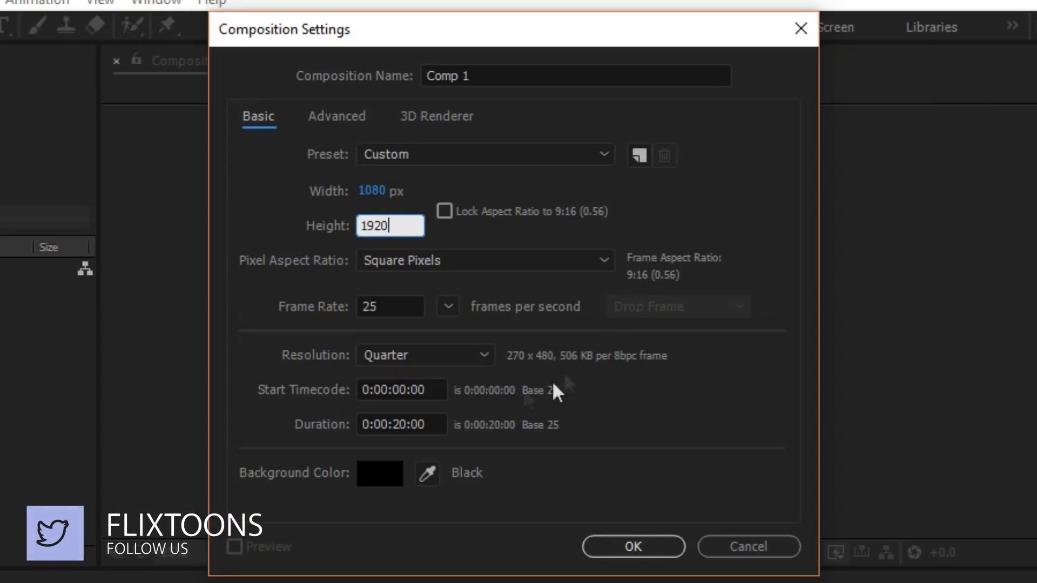
pyautogui.click(412, 424)
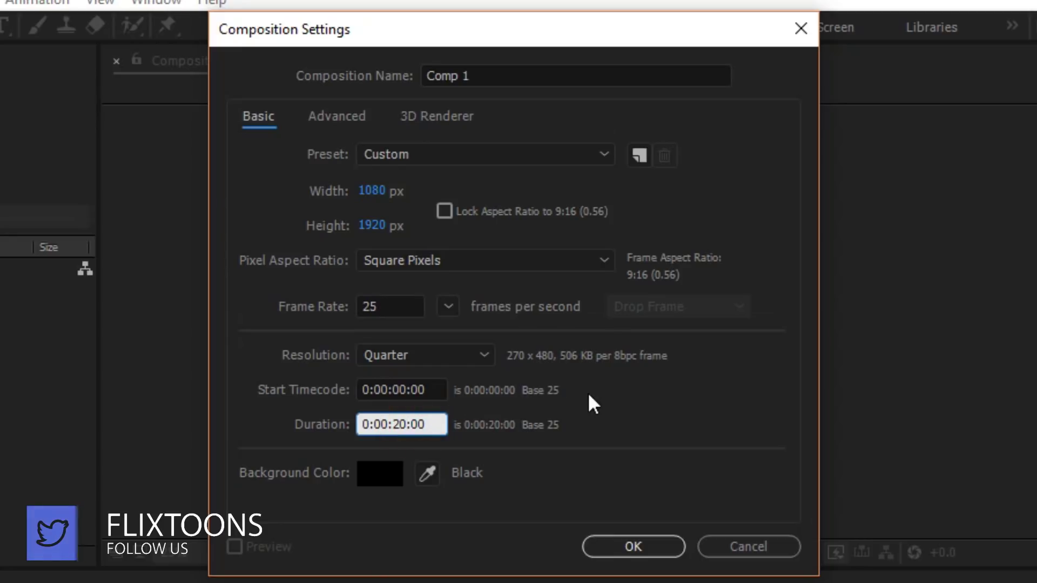
pyautogui.press('BackSpace')
pyautogui.press('BackSpace')
pyautogui.write('15')
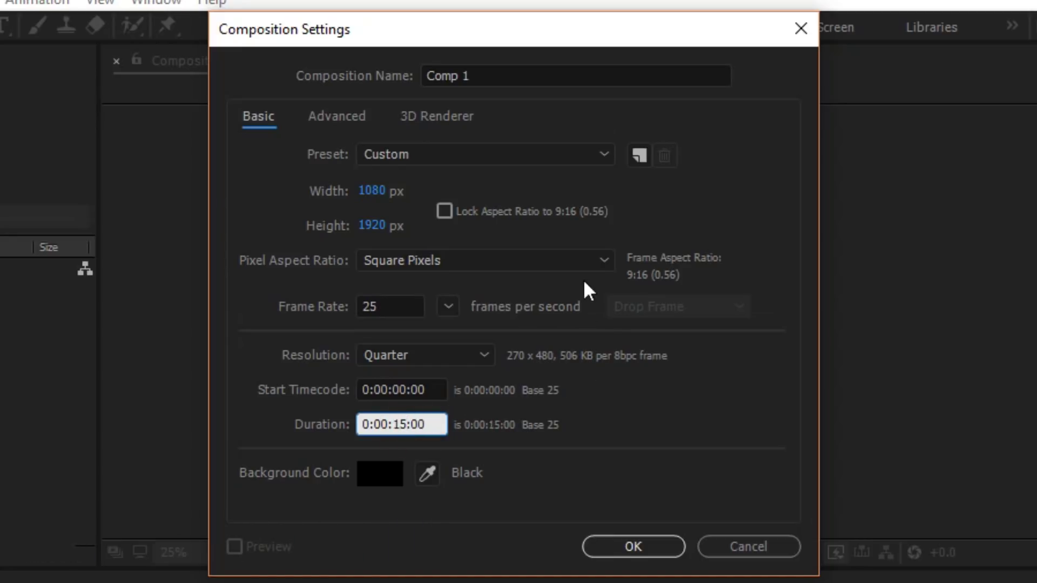
# Step: Confirm the composition, then import the three JPG photos and stack them as timeline layers
pyautogui.click(615, 541)
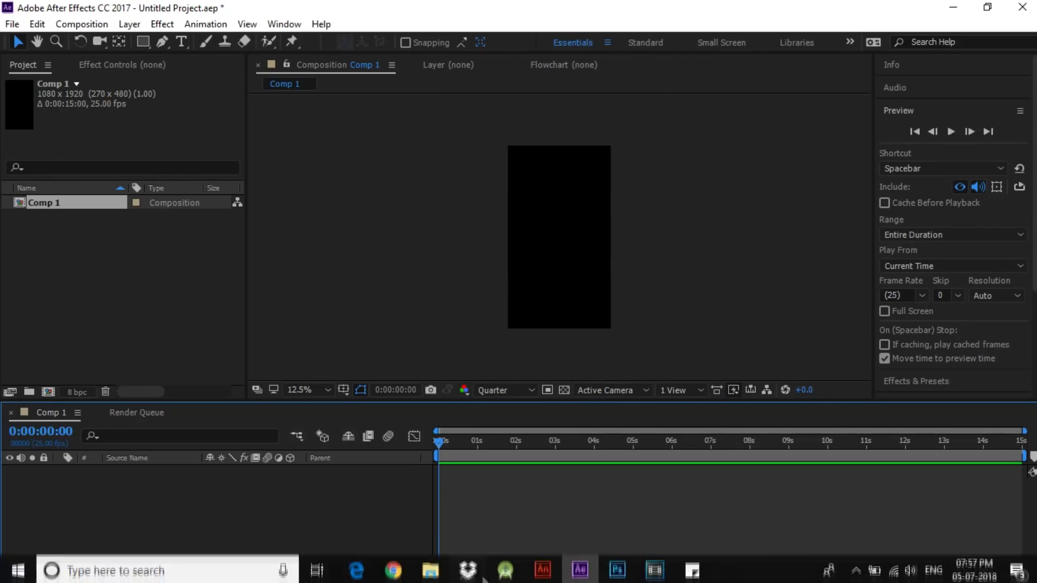
pyautogui.click(473, 571)
pyautogui.moveTo(437, 275)
pyautogui.mouseDown()
pyautogui.moveTo(140, 76)
pyautogui.moveTo(564, 542)
pyautogui.moveTo(127, 312)
pyautogui.mouseUp()
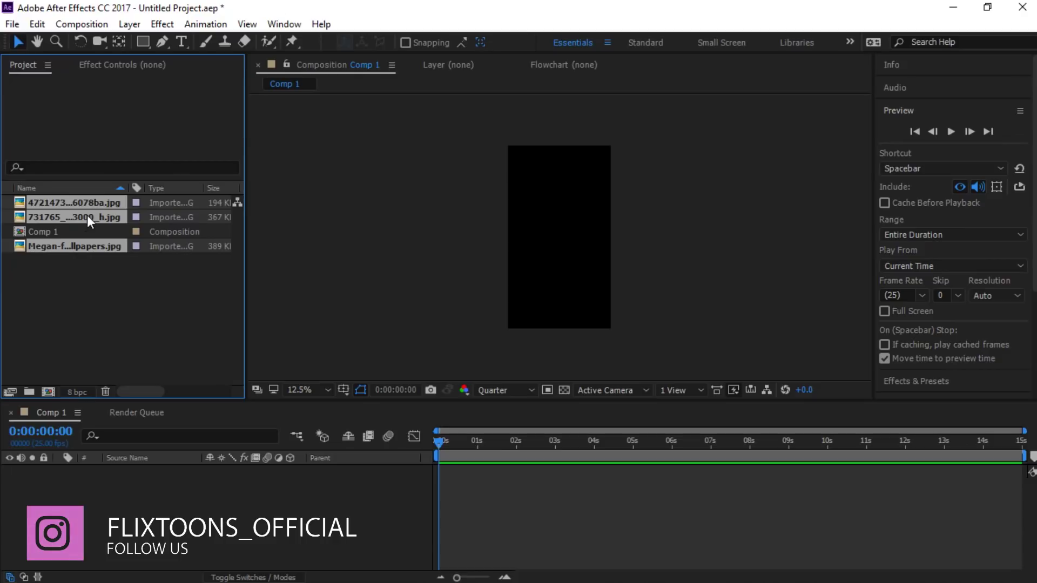
pyautogui.moveTo(89, 221); pyautogui.dragTo(219, 519)
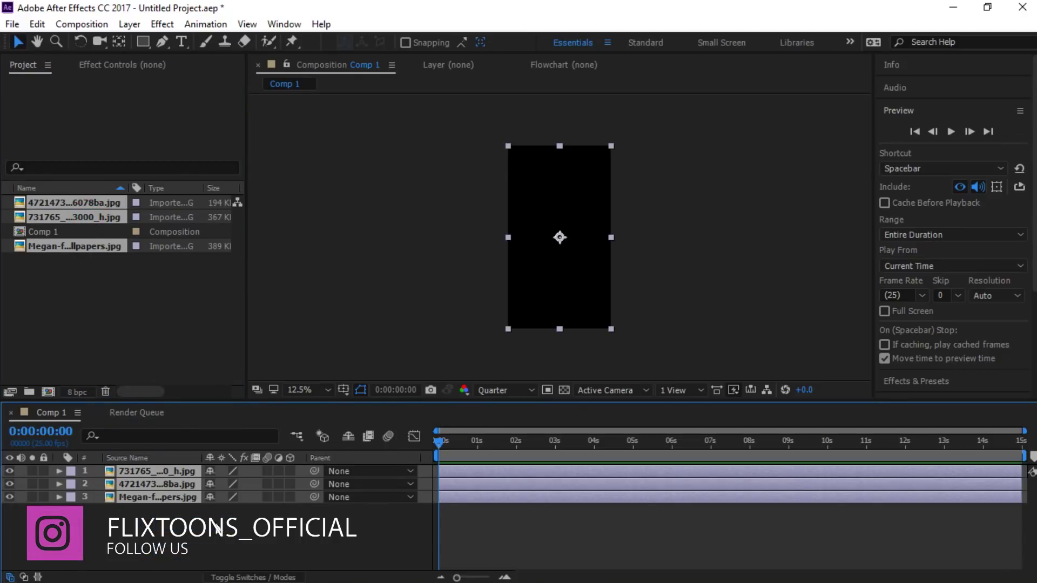
pyautogui.click(915, 381)
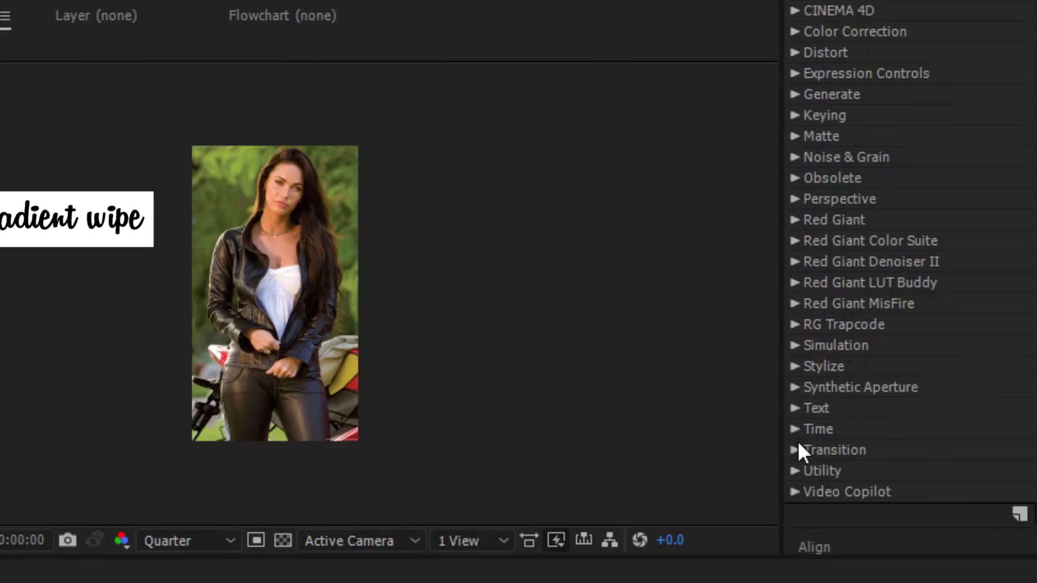
# Step: Apply Transition > Gradient Wipe to layer 1 with Softness 80%
pyautogui.click(797, 450)
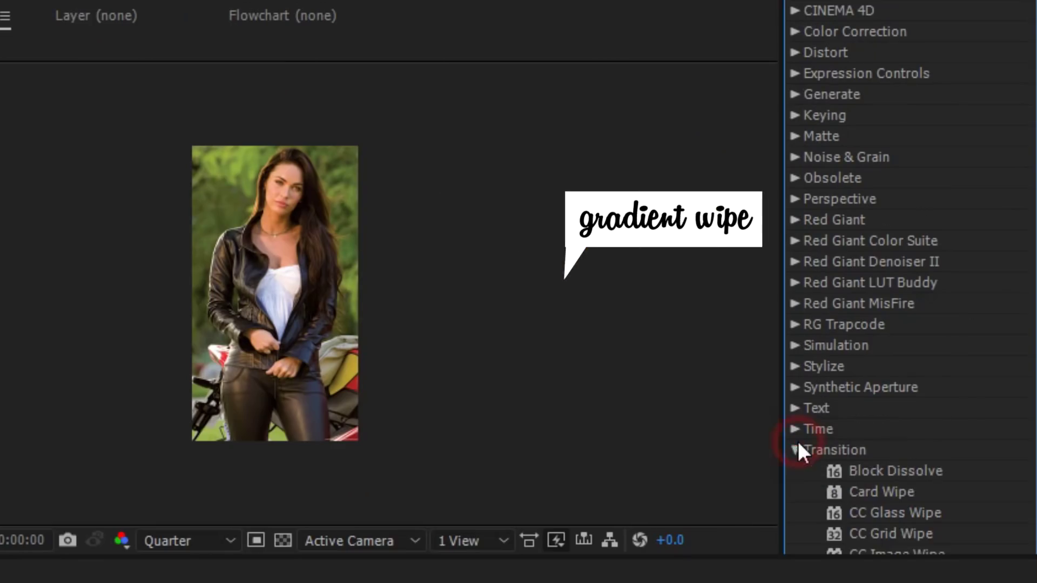
pyautogui.scroll(-3, 872, 408)
pyautogui.scroll(-3, 873, 407)
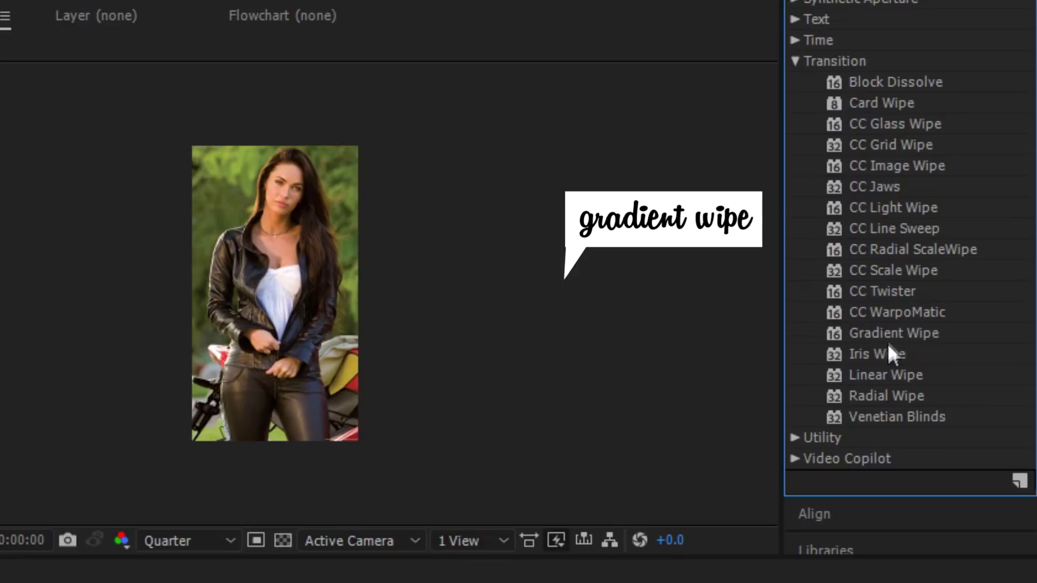
pyautogui.moveTo(894, 333)
pyautogui.mouseDown()
pyautogui.moveTo(424, 327)
pyautogui.moveTo(49, 516)
pyautogui.mouseUp()
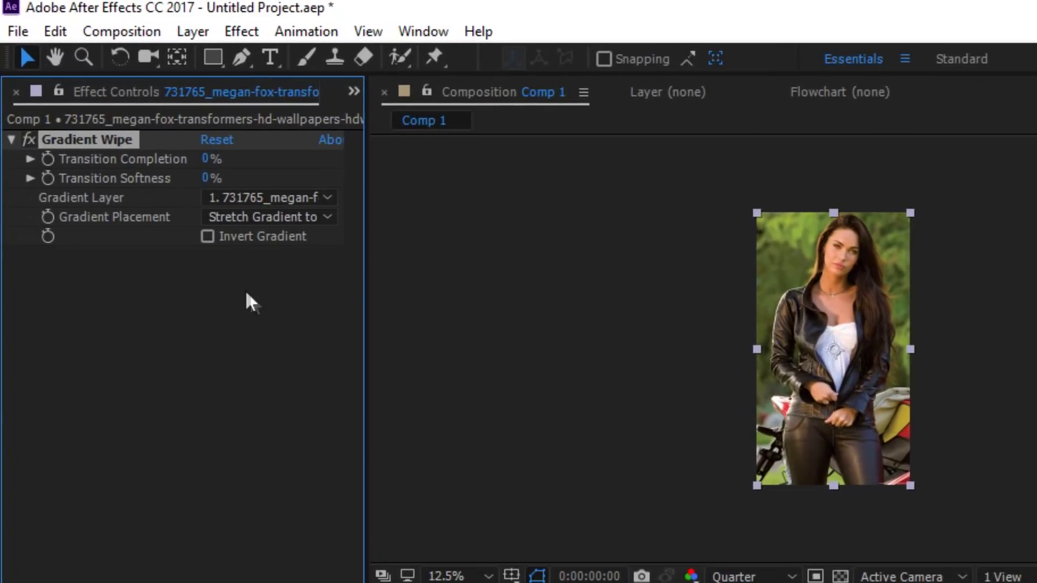
pyautogui.moveTo(207, 178); pyautogui.dragTo(362, 215)
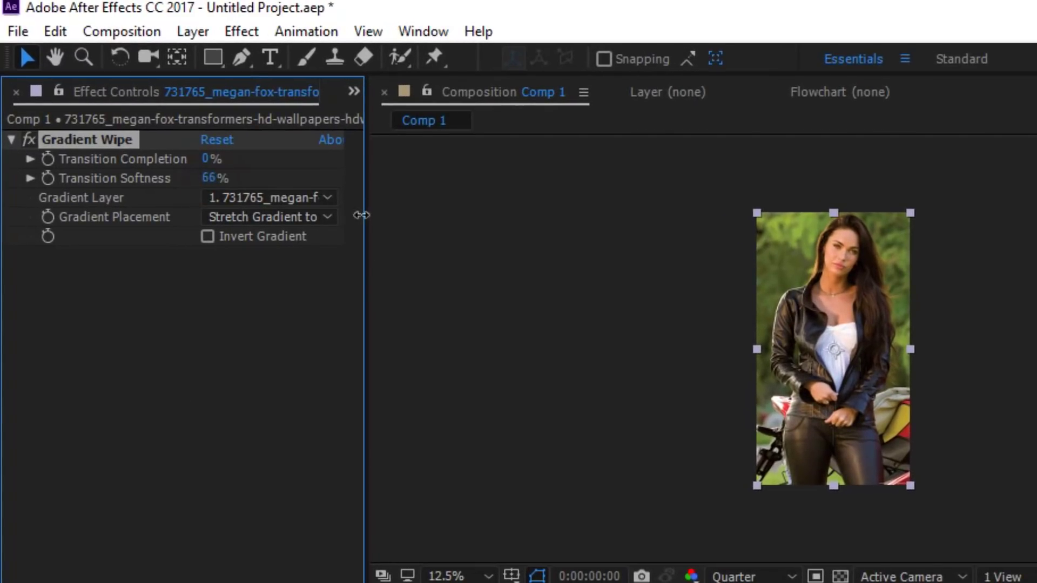
pyautogui.click(212, 179)
pyautogui.write('80')
pyautogui.press('Return')
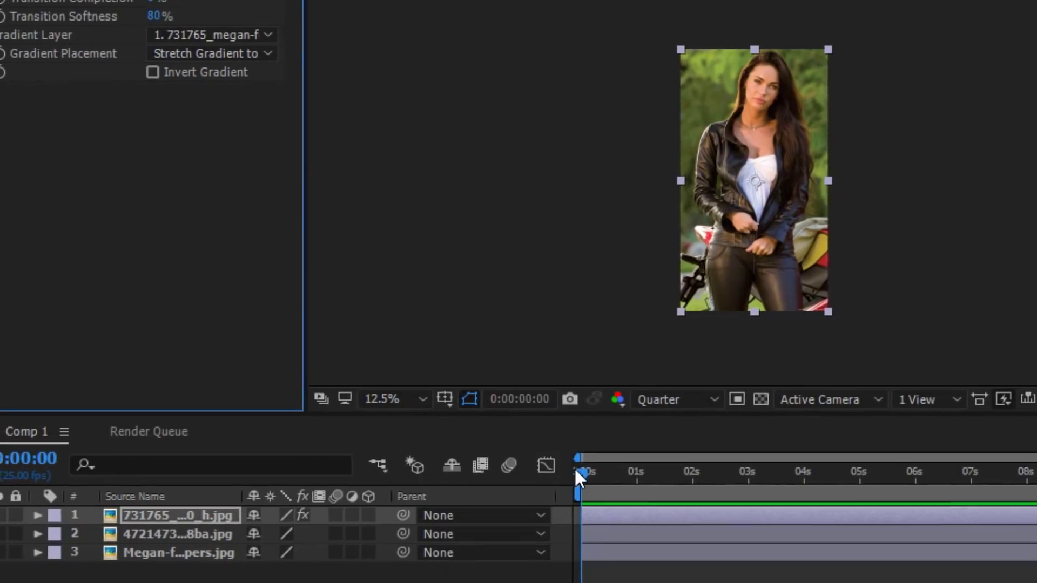
# Step: Keyframe Transition Completion from 0% at 1s to 100% at 2:24, then scrub the wipe
pyautogui.click(572, 474)
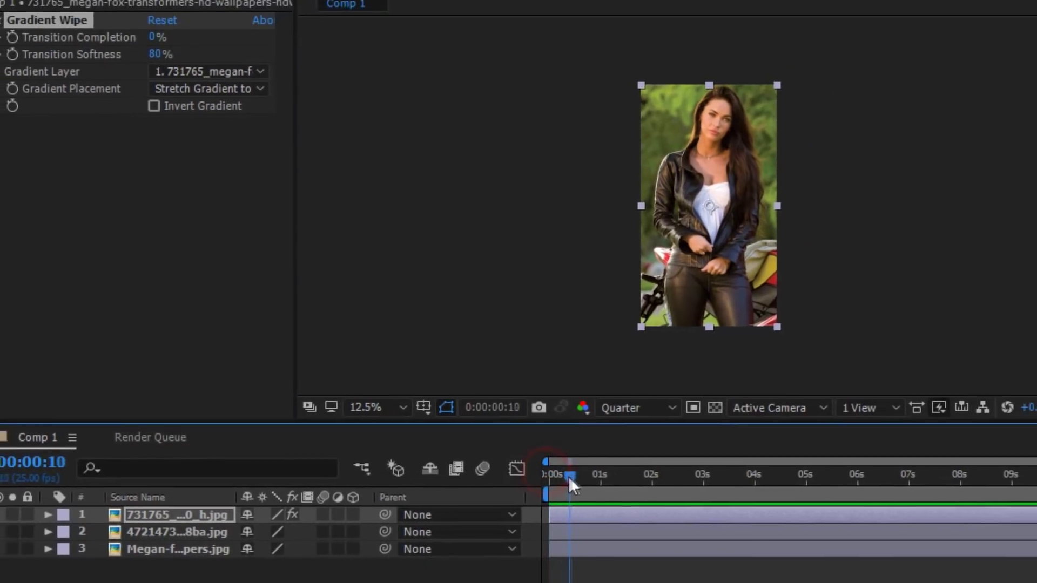
pyautogui.moveTo(568, 476); pyautogui.dragTo(599, 477)
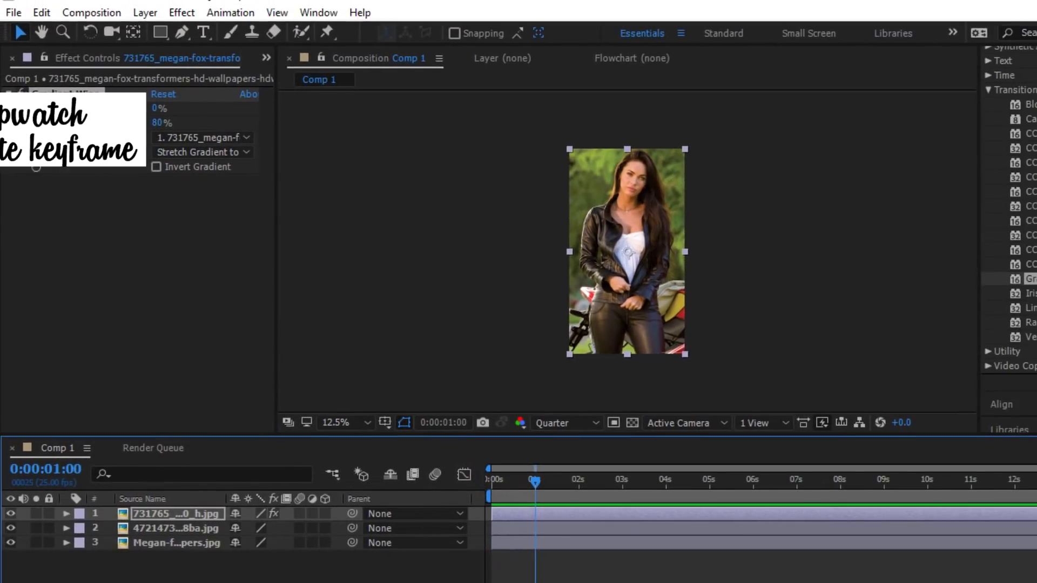
pyautogui.click(36, 109)
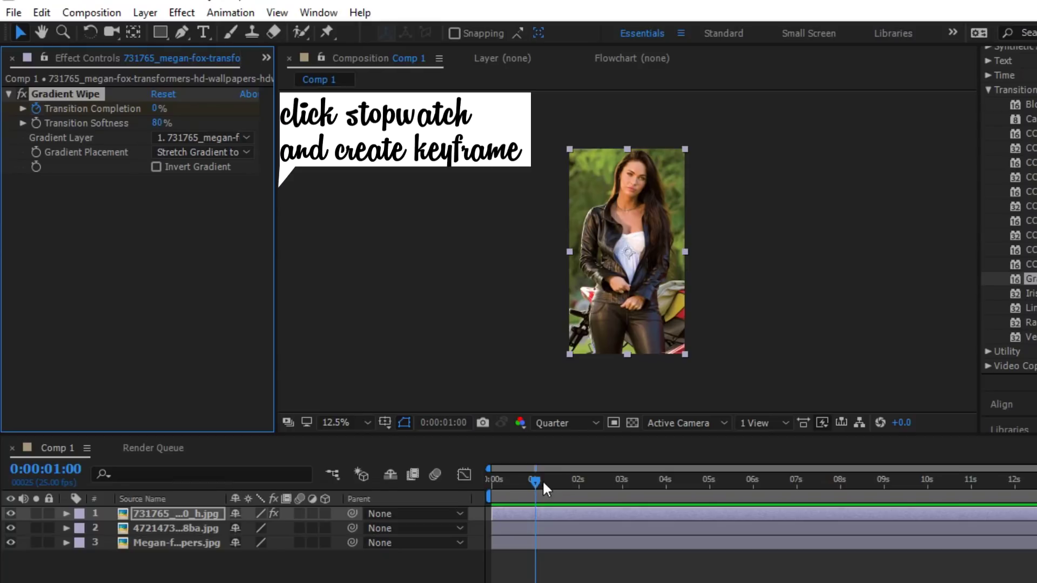
pyautogui.moveTo(537, 478); pyautogui.dragTo(618, 484)
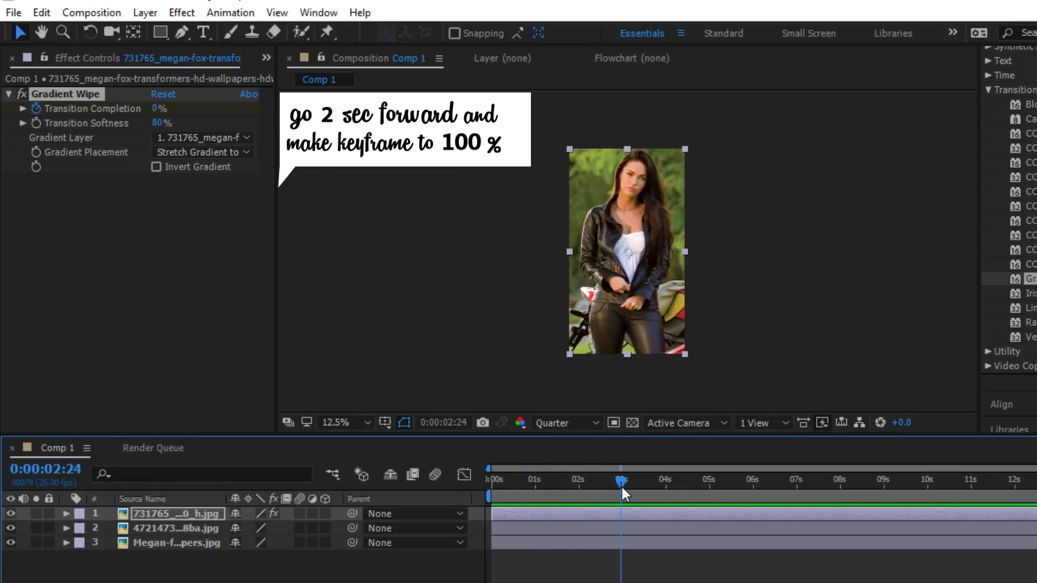
pyautogui.moveTo(156, 109); pyautogui.dragTo(210, 109)
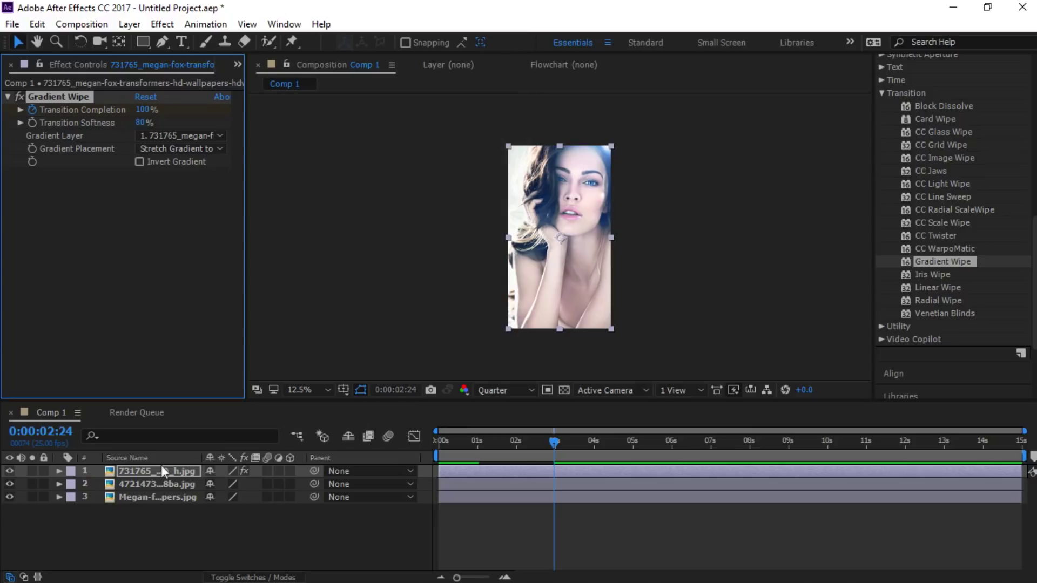
pyautogui.click(161, 471)
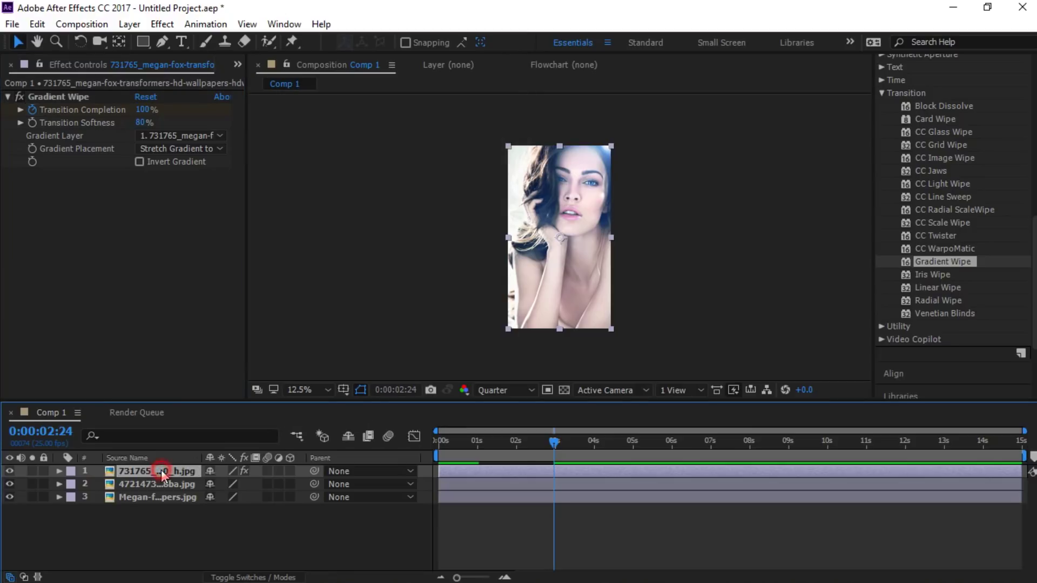
pyautogui.press('u')
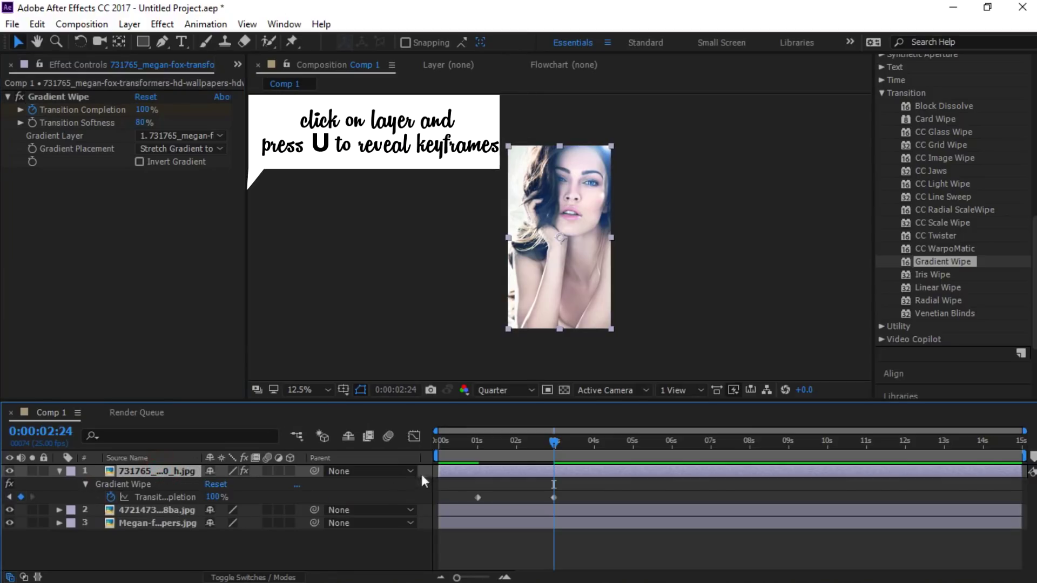
pyautogui.moveTo(557, 438); pyautogui.dragTo(462, 440)
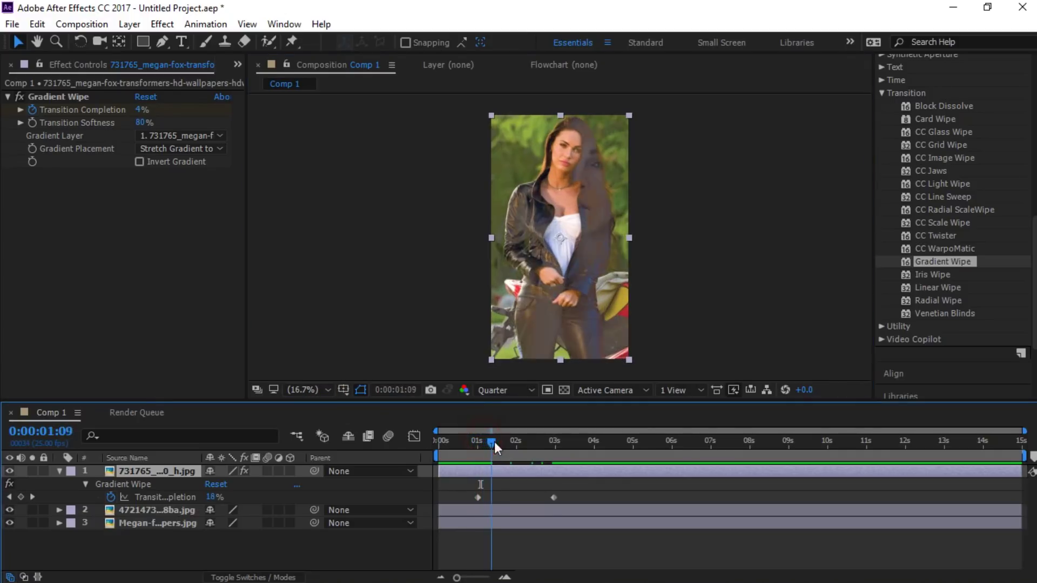
pyautogui.moveTo(479, 442)
pyautogui.mouseDown()
pyautogui.moveTo(519, 453)
pyautogui.moveTo(479, 457)
pyautogui.mouseUp()
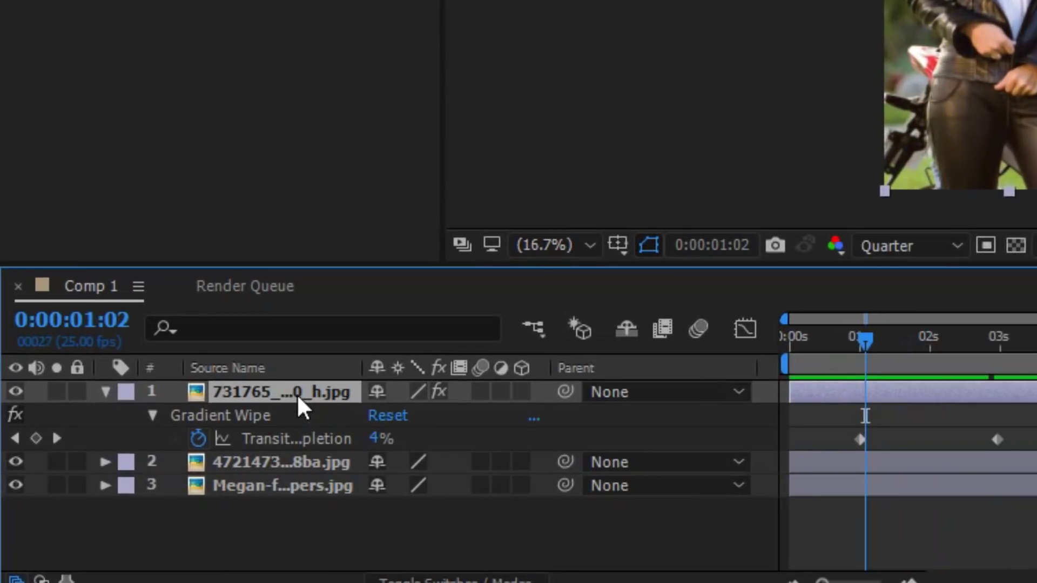
# Step: Copy the Gradient Wipe onto layer 2 and shift its keyframes to about 4–6 seconds
pyautogui.click(244, 416)
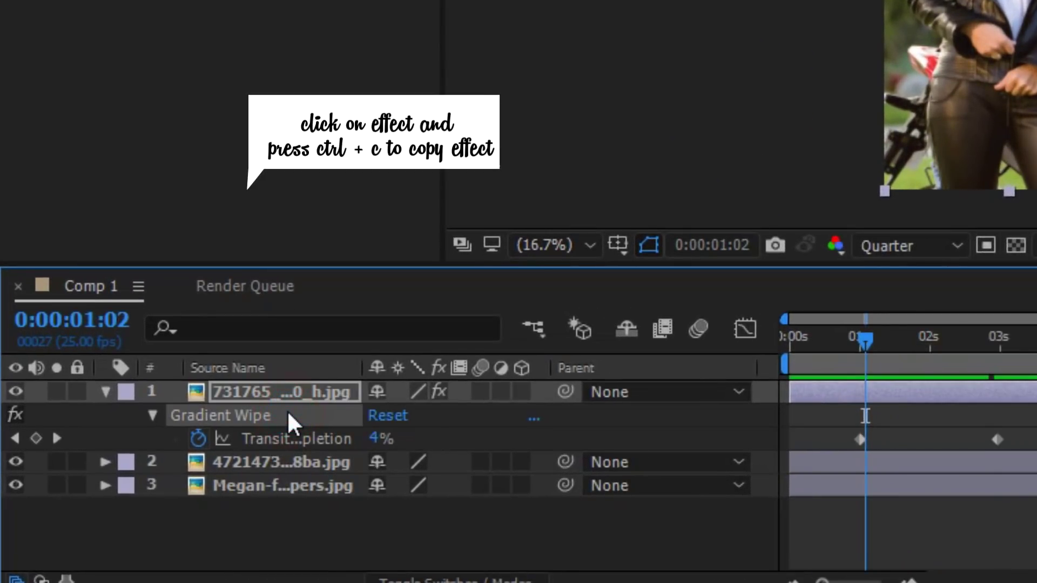
pyautogui.hotkey('ctrl', 'c')
pyautogui.click(270, 463)
pyautogui.hotkey('ctrl', 'v')
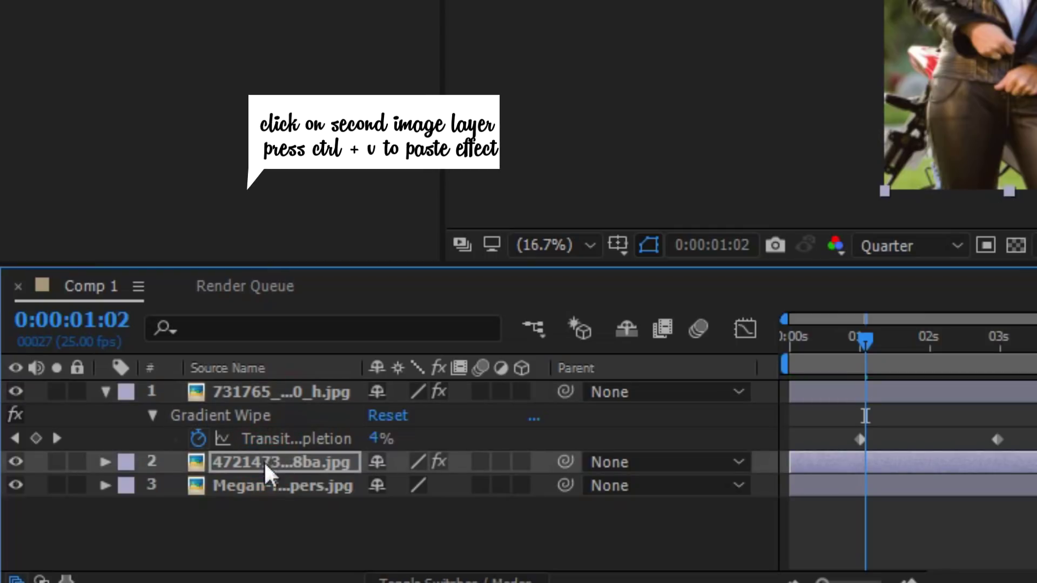
pyautogui.click(278, 464)
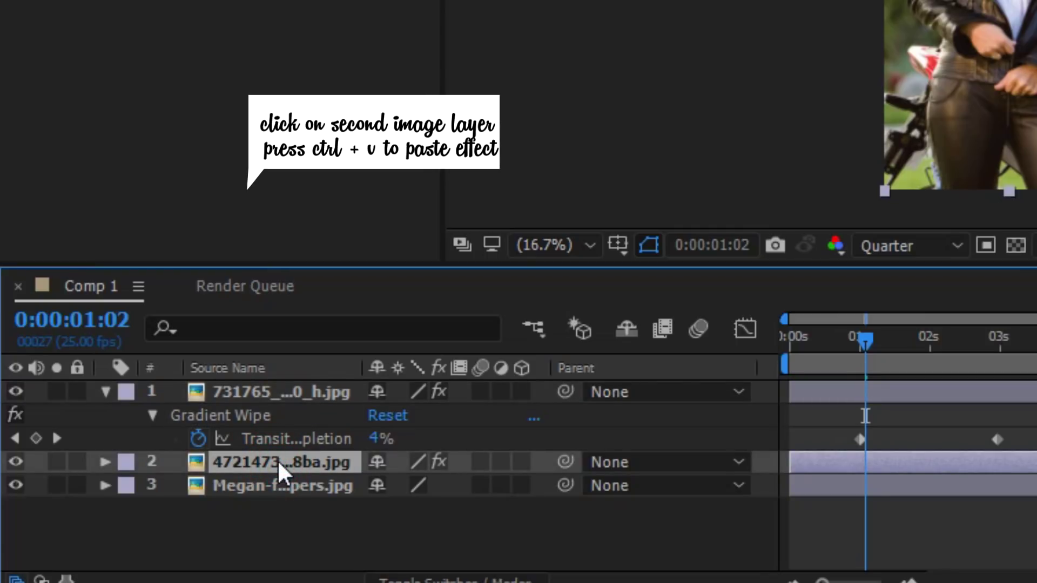
pyautogui.hotkey('ctrl', 'v')
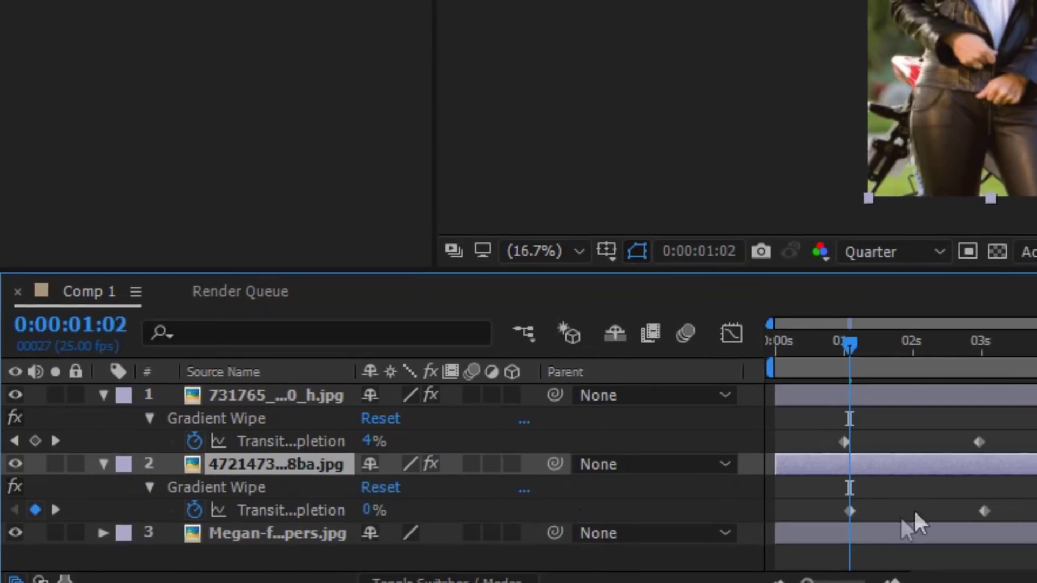
pyautogui.moveTo(932, 494); pyautogui.dragTo(1013, 522)
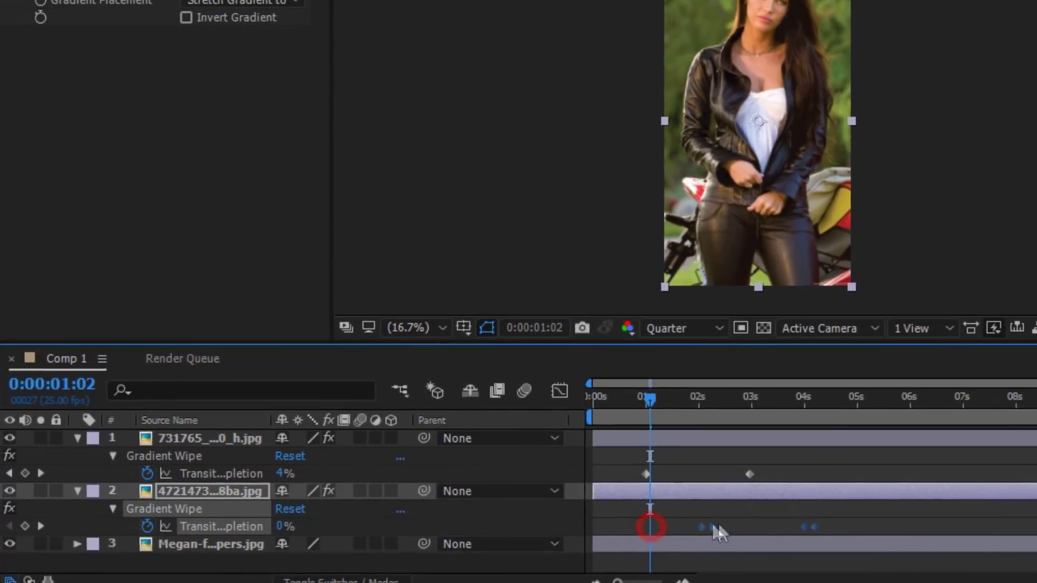
pyautogui.moveTo(695, 522); pyautogui.dragTo(859, 526)
pyautogui.moveTo(713, 535); pyautogui.dragTo(726, 534)
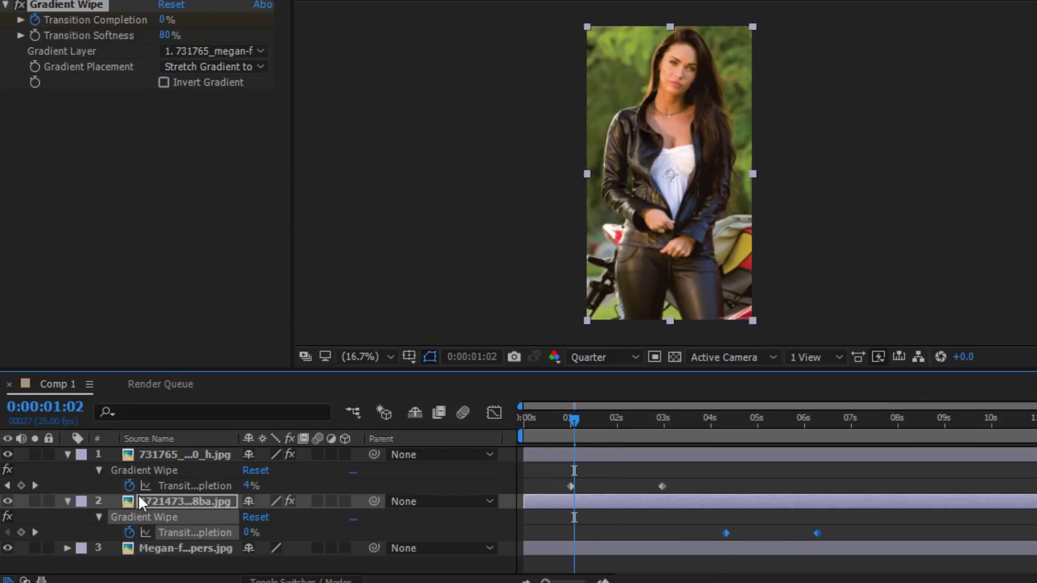
# Step: Collapse the layer properties, then scrub and play back the sequential photo wipes
pyautogui.click(68, 502)
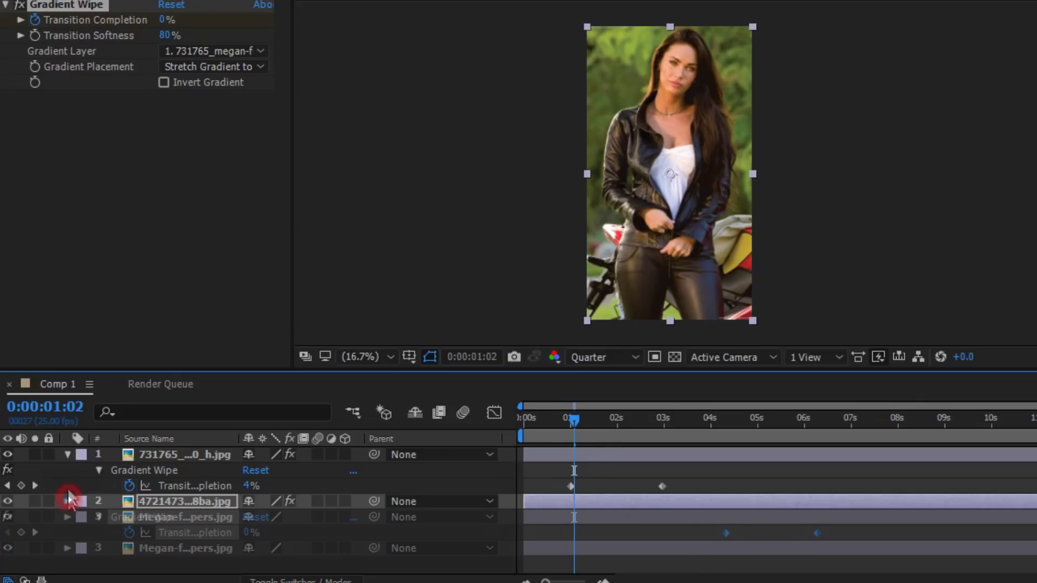
pyautogui.click(67, 454)
pyautogui.click(134, 520)
pyautogui.click(157, 486)
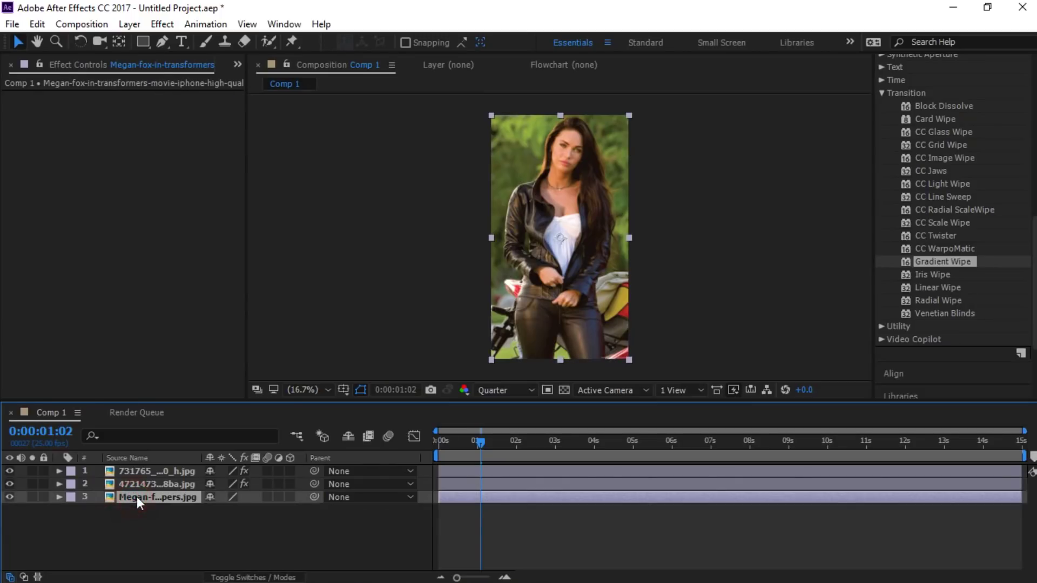
pyautogui.moveTo(479, 441)
pyautogui.mouseDown()
pyautogui.moveTo(559, 444)
pyautogui.moveTo(656, 465)
pyautogui.moveTo(631, 471)
pyautogui.moveTo(681, 471)
pyautogui.mouseUp()
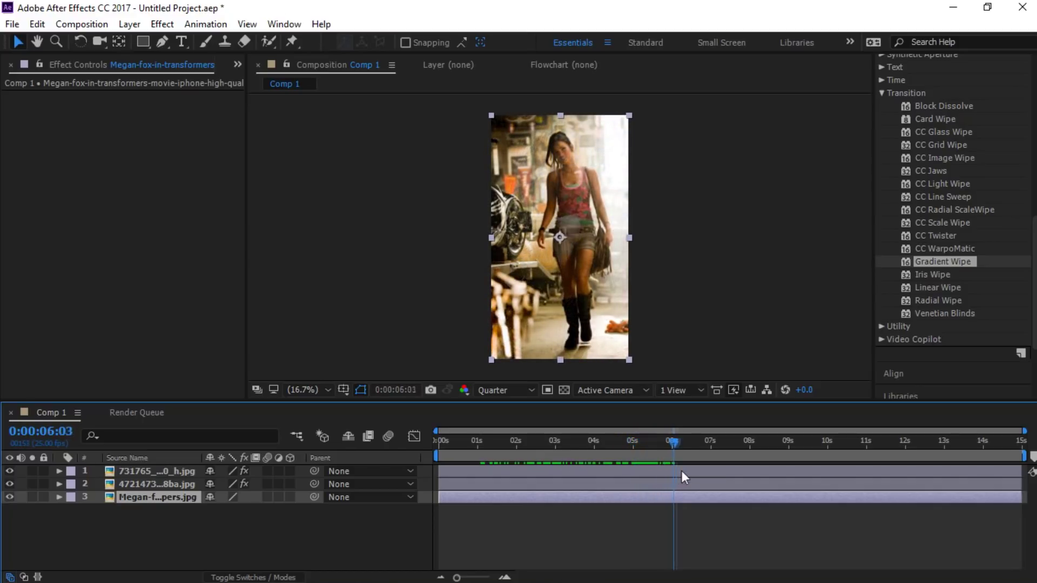
pyautogui.press('space')
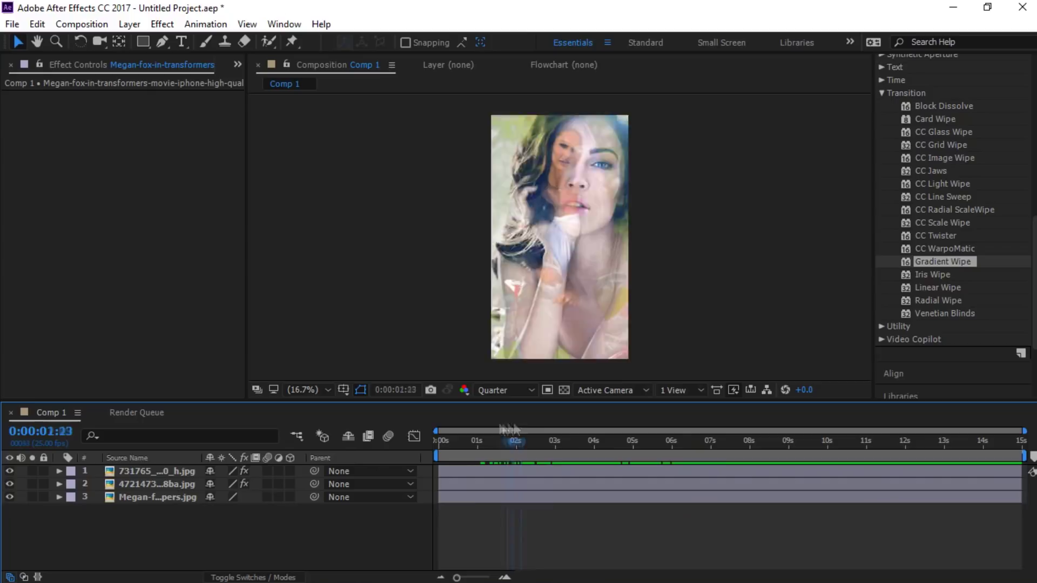
# Step: Create a black full-frame solid, Black Solid 1, above the three photos
pyautogui.rightClick(273, 527)
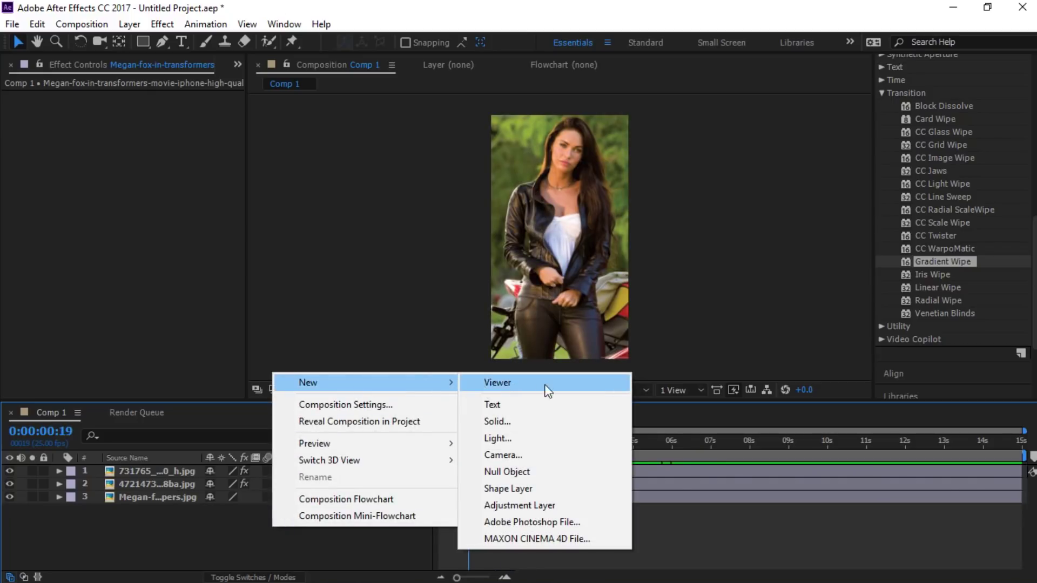
pyautogui.click(495, 421)
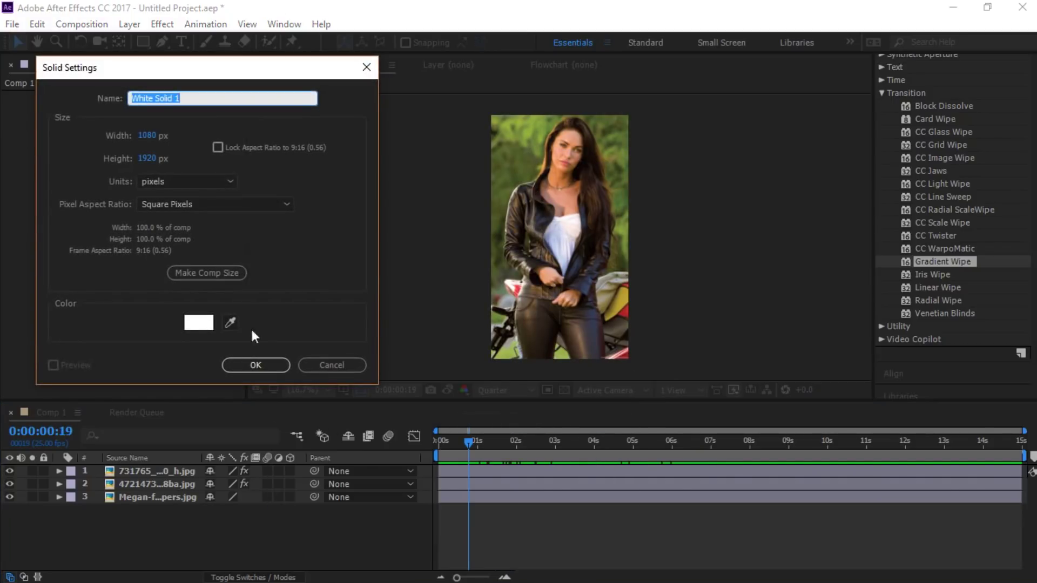
pyautogui.click(200, 322)
pyautogui.click(42, 415)
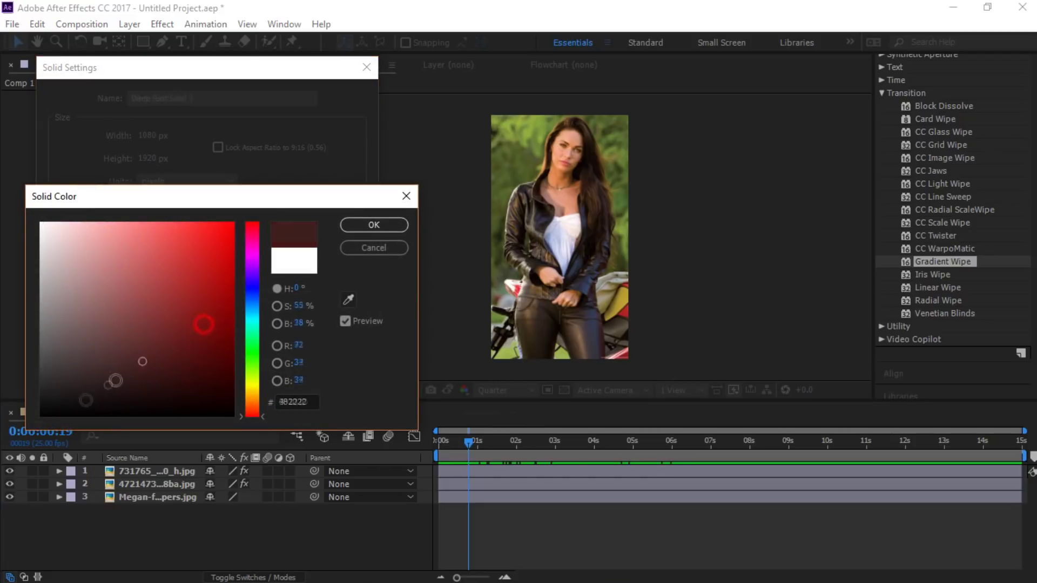
pyautogui.click(374, 224)
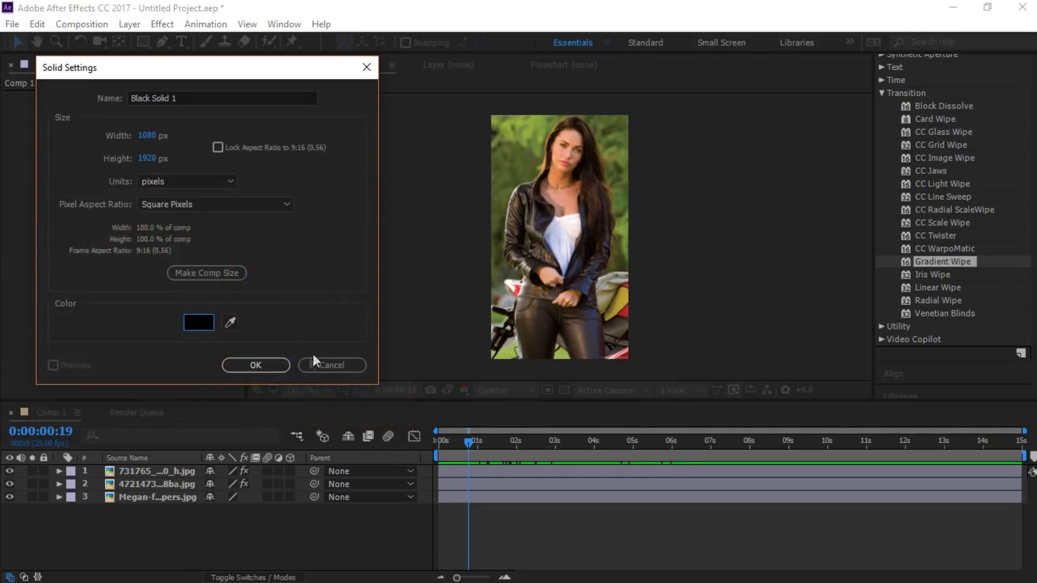
pyautogui.click(259, 369)
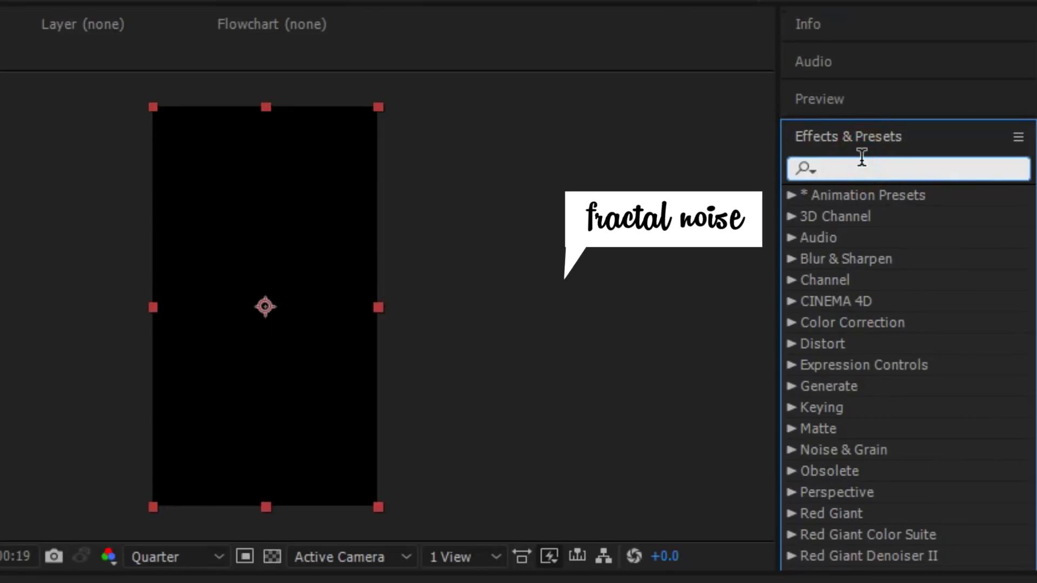
pyautogui.write('f')
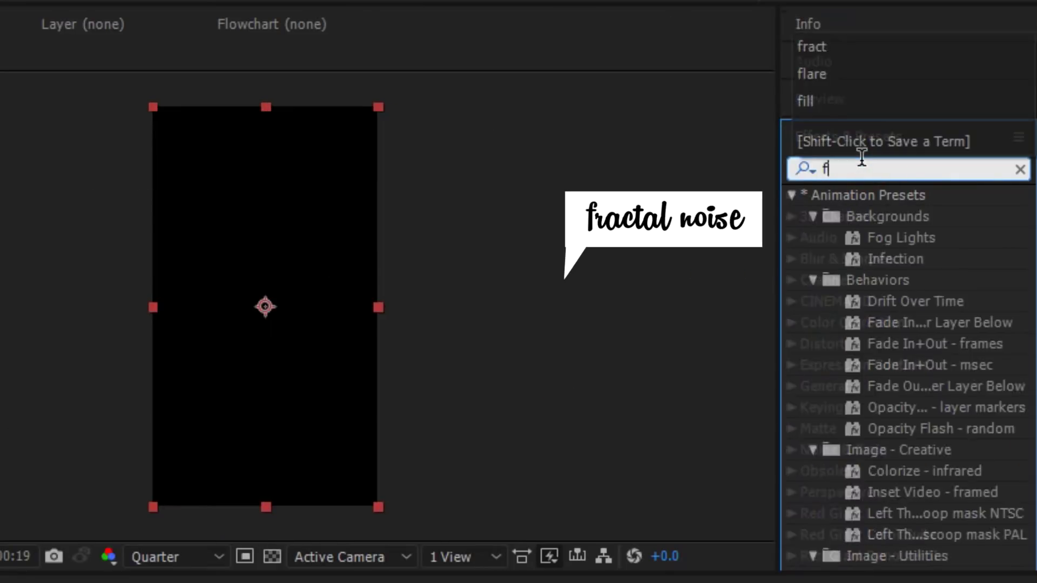
pyautogui.write('racta')
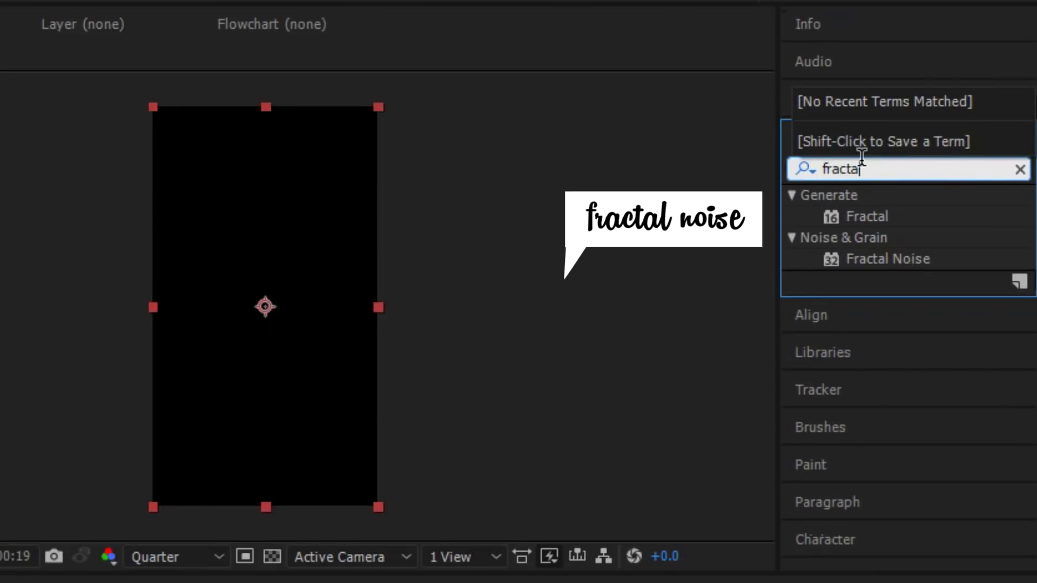
# Step: Apply Noise & Grain > Fractal Noise from the search results to Black Solid 1
pyautogui.click(896, 260)
pyautogui.moveTo(909, 260); pyautogui.dragTo(191, 470)
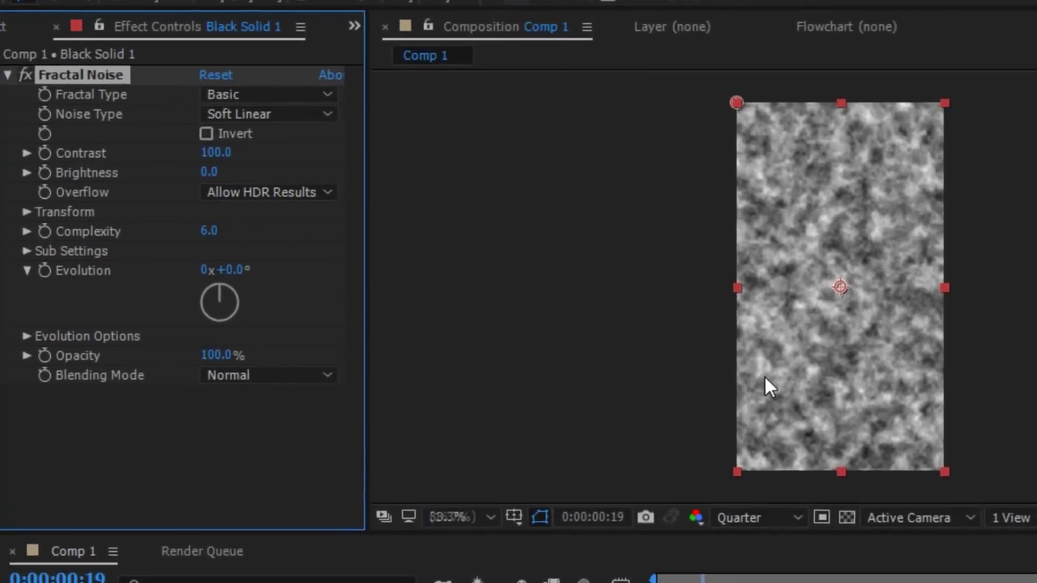
pyautogui.scroll(1, 764, 375)
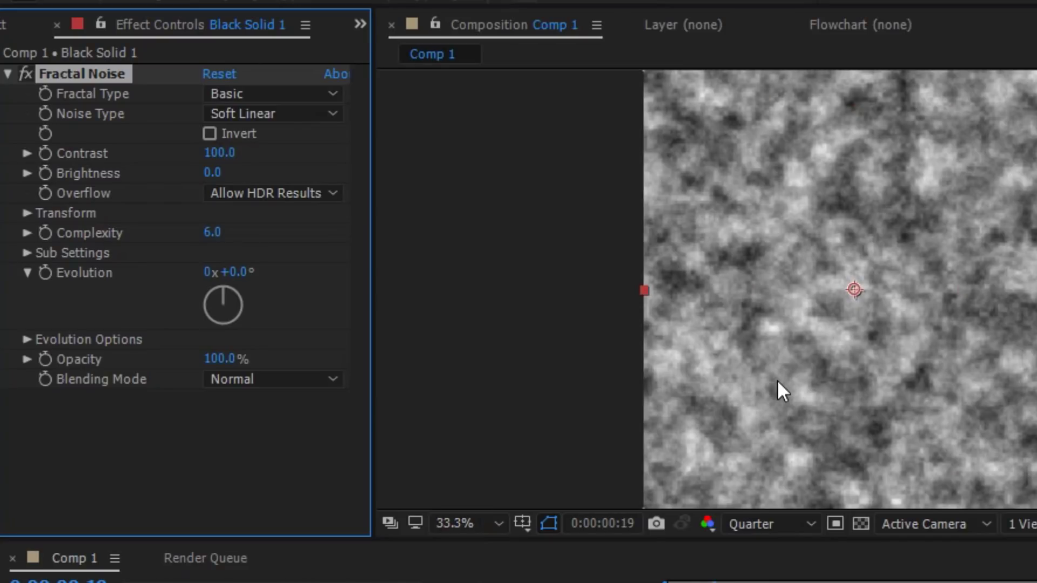
# Step: Set Fractal Type to Dynamic Progressive and Noise Type to Spline
pyautogui.click(271, 93)
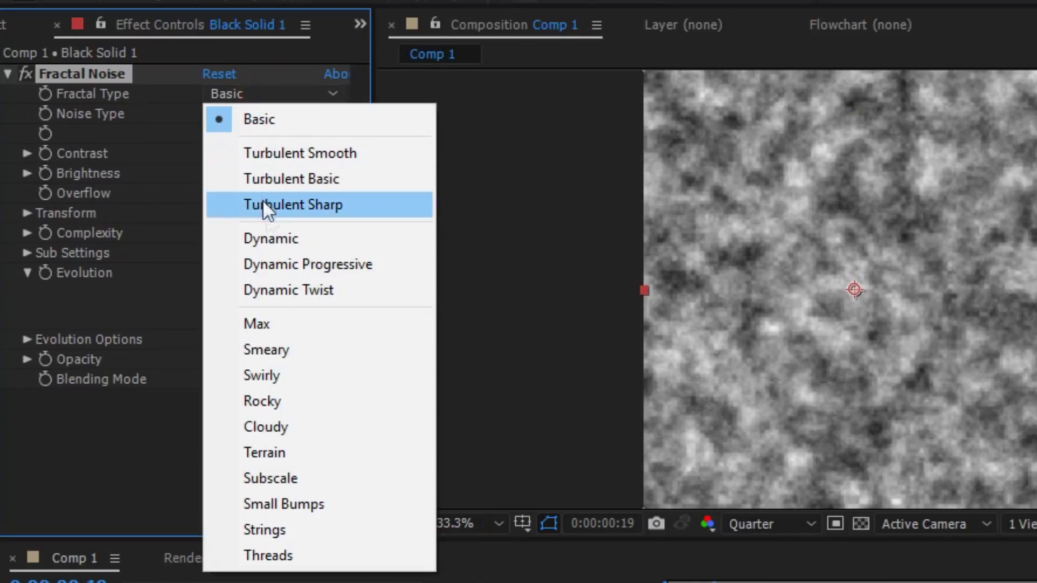
pyautogui.click(283, 264)
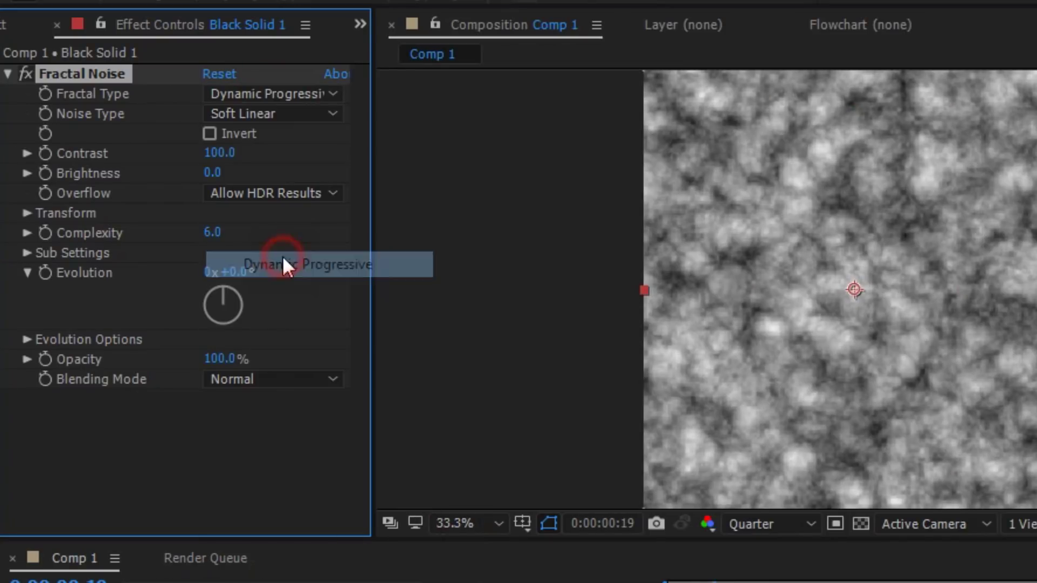
pyautogui.click(284, 114)
pyautogui.click(276, 215)
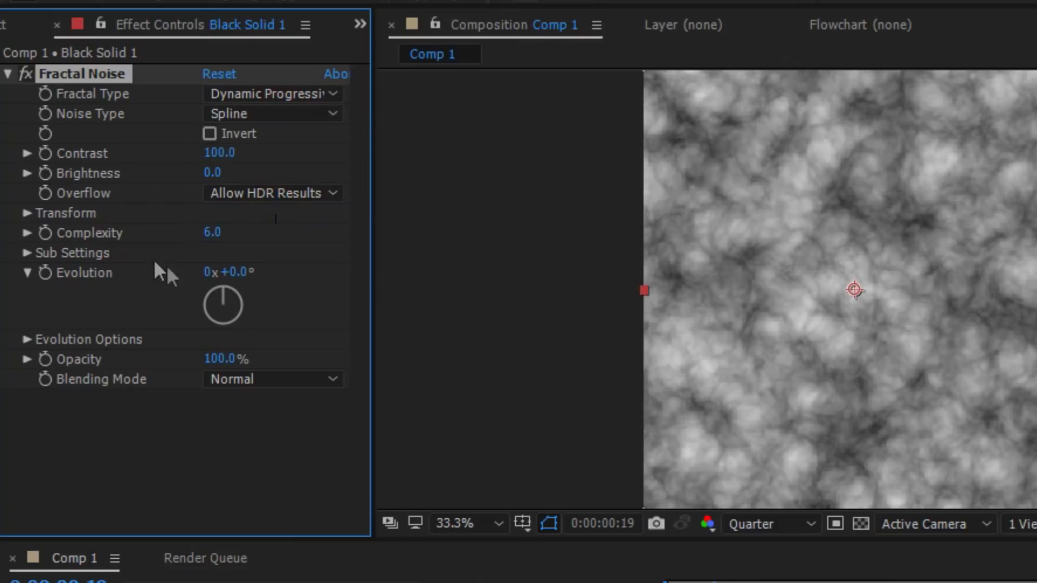
pyautogui.write('1')
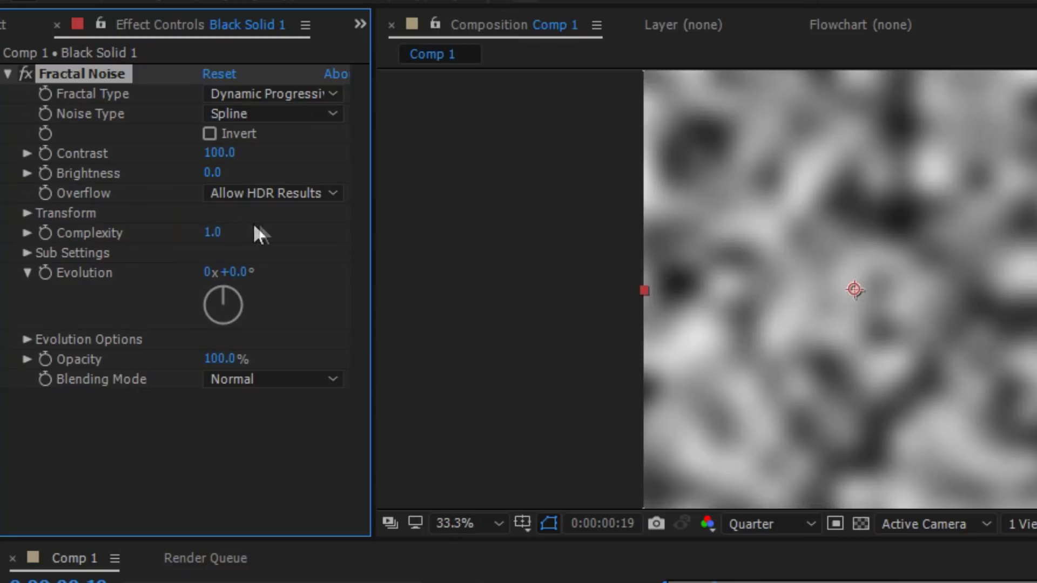
# Step: Raise Contrast to 296 and lower Brightness to about -70.9
pyautogui.click(26, 153)
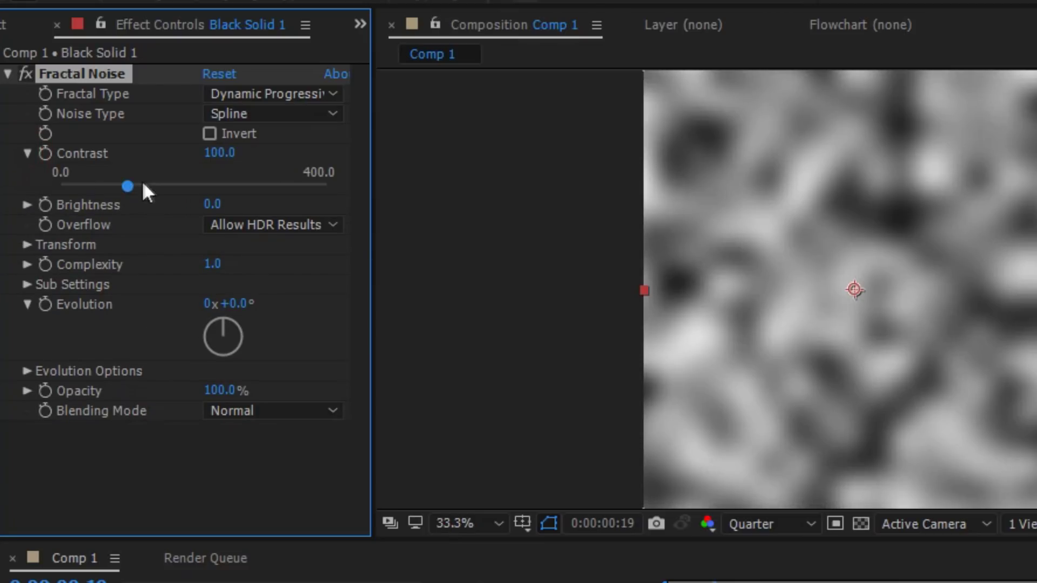
pyautogui.moveTo(127, 186); pyautogui.dragTo(248, 186)
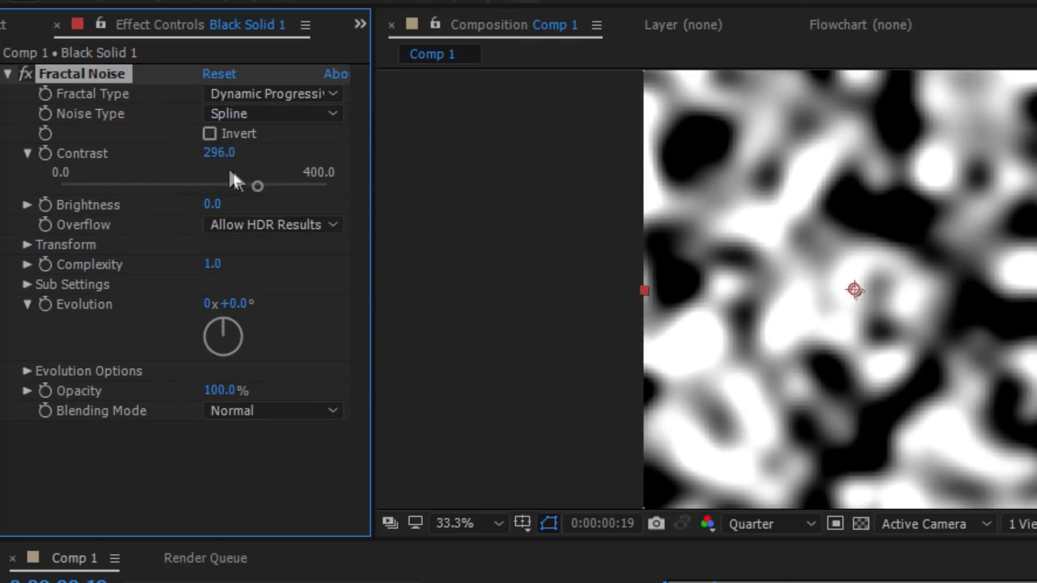
pyautogui.click(27, 204)
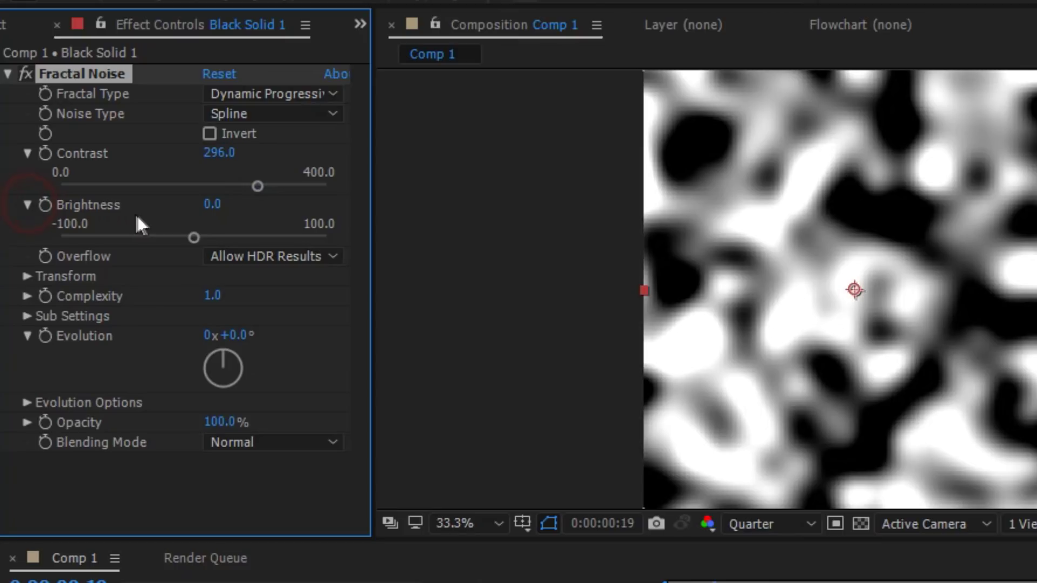
pyautogui.moveTo(196, 237)
pyautogui.mouseDown()
pyautogui.moveTo(89, 235)
pyautogui.moveTo(100, 233)
pyautogui.mouseUp()
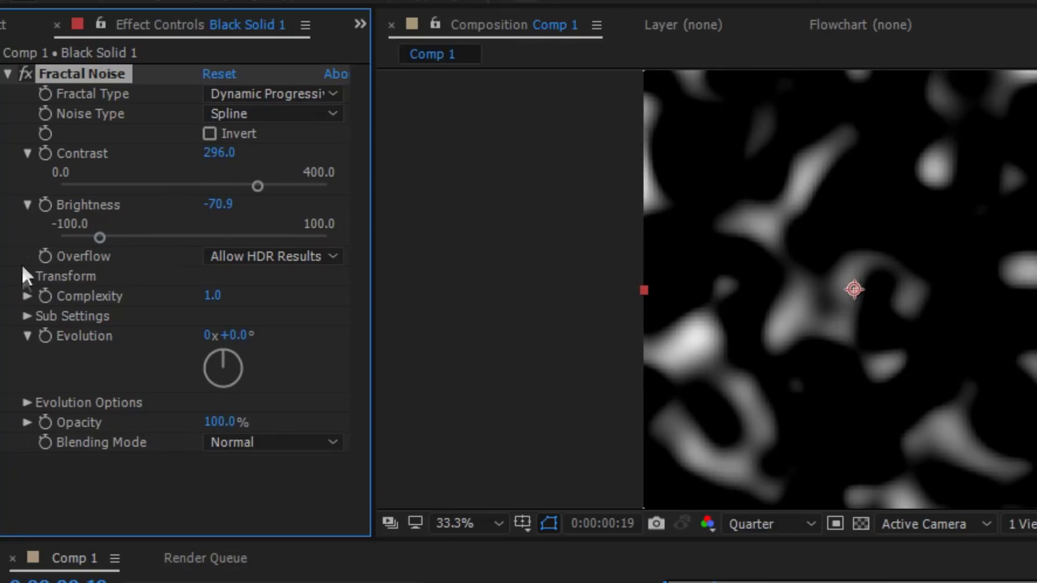
# Step: Set the Fractal Noise Transform Scale to 624 and Evolution to about 1x+118°
pyautogui.click(27, 153)
pyautogui.click(27, 172)
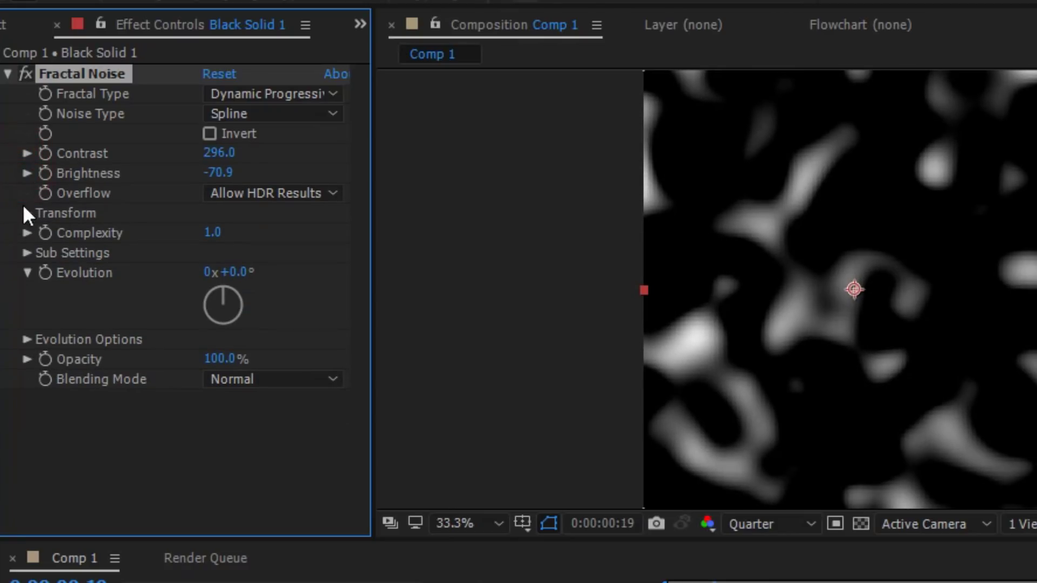
pyautogui.click(27, 213)
pyautogui.moveTo(219, 273); pyautogui.dragTo(880, 327)
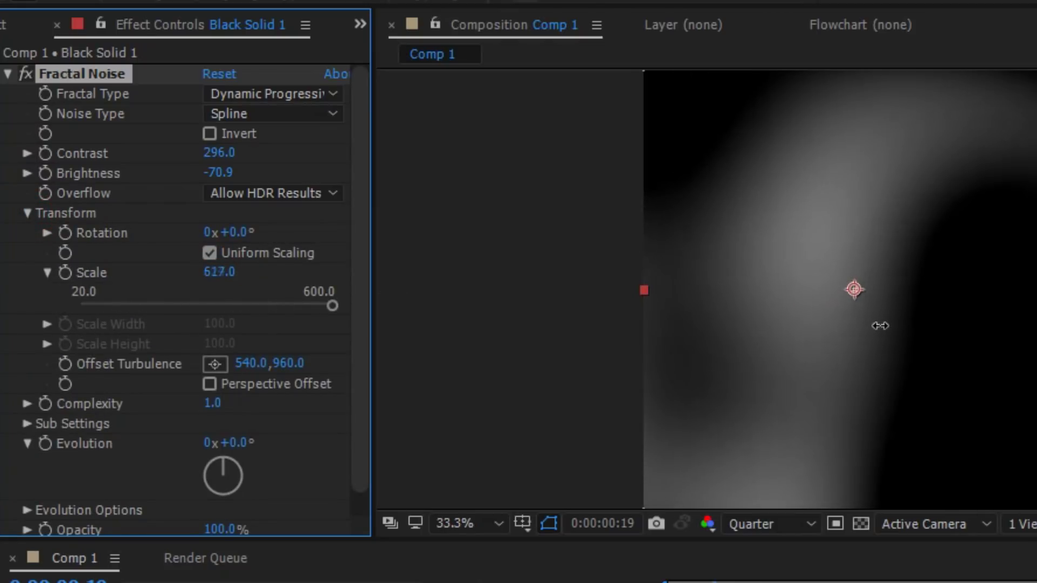
pyautogui.scroll(-1, 552, 267)
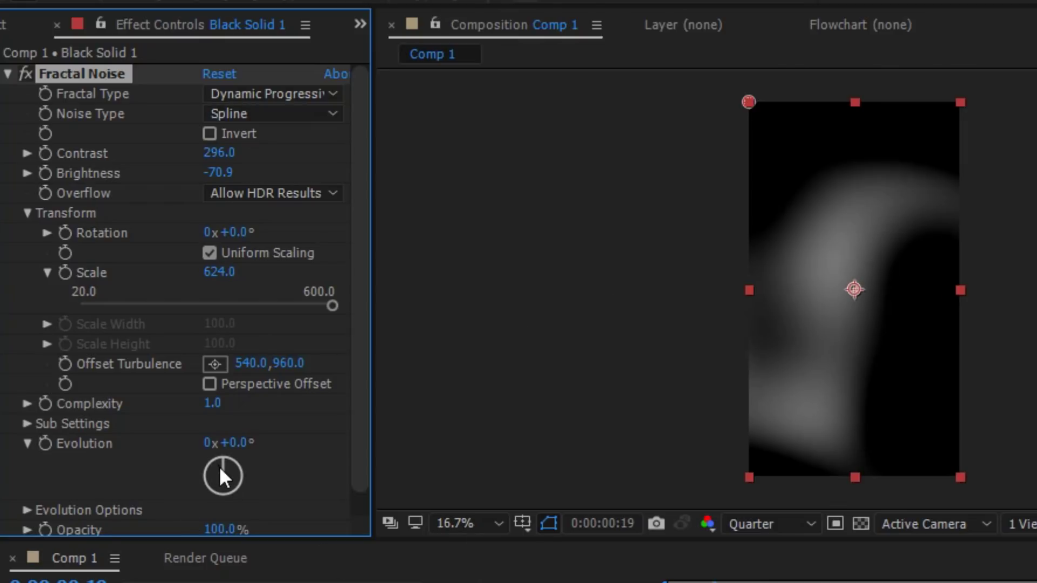
pyautogui.moveTo(223, 473)
pyautogui.mouseDown()
pyautogui.moveTo(150, 452)
pyautogui.moveTo(121, 462)
pyautogui.mouseUp()
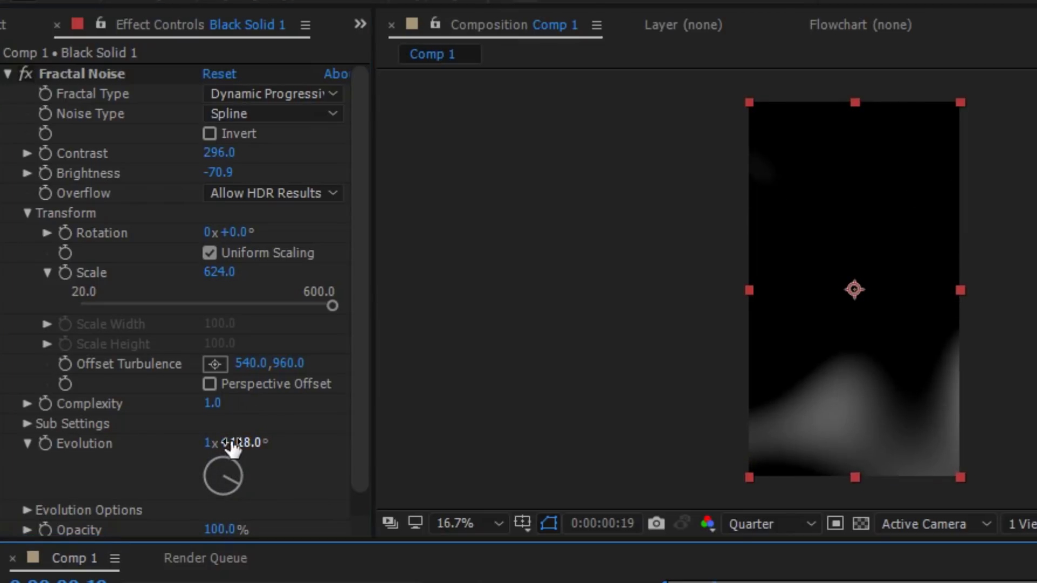
# Step: Drive Evolution with the expression time*100, then scrub the playhead to check the animation
pyautogui.keyDown('alt'); pyautogui.click(47, 443); pyautogui.keyUp('alt')
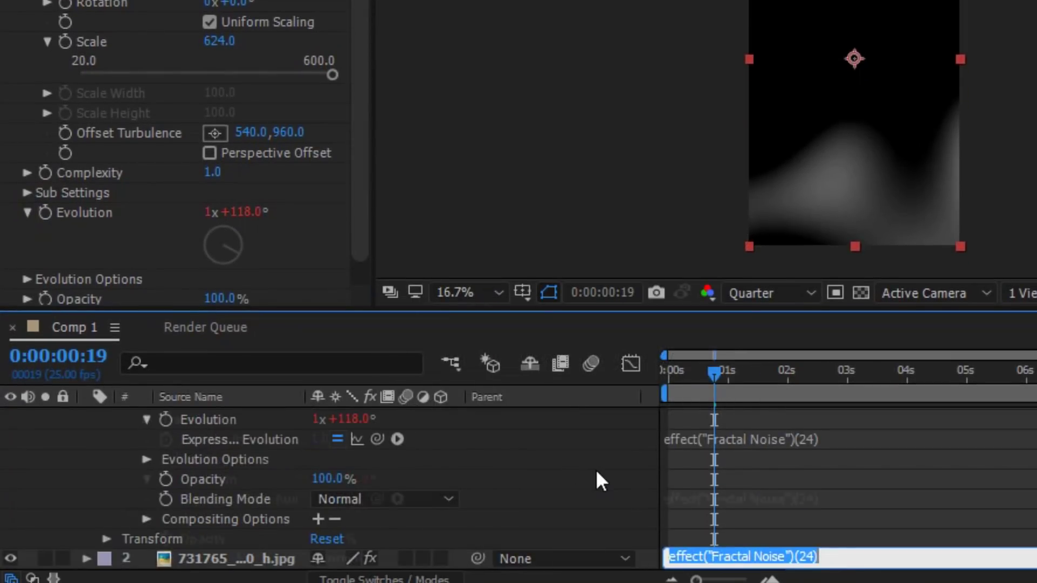
pyautogui.scroll(3, 596, 470)
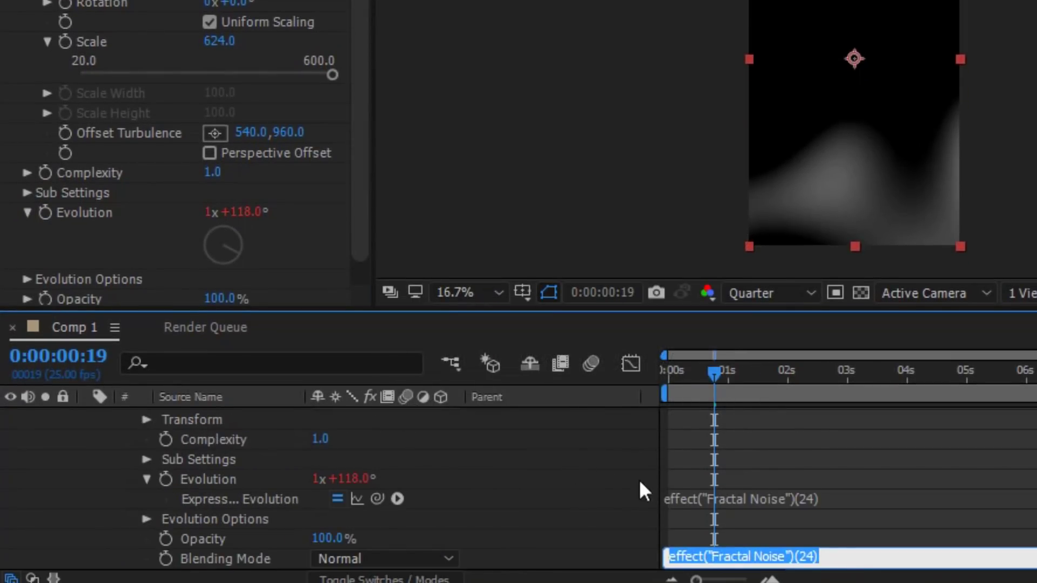
pyautogui.click(771, 498)
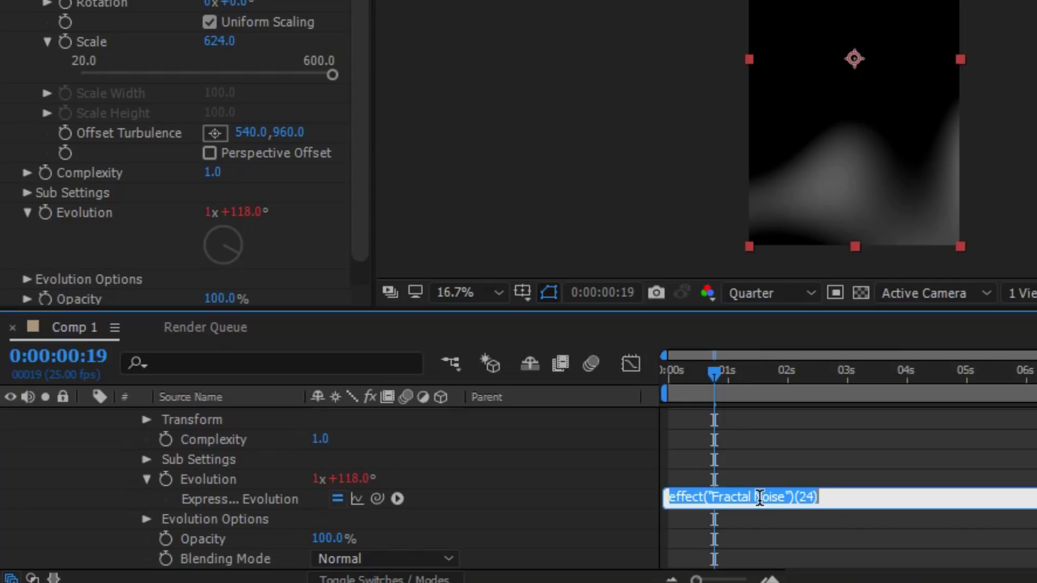
pyautogui.write('time*100')
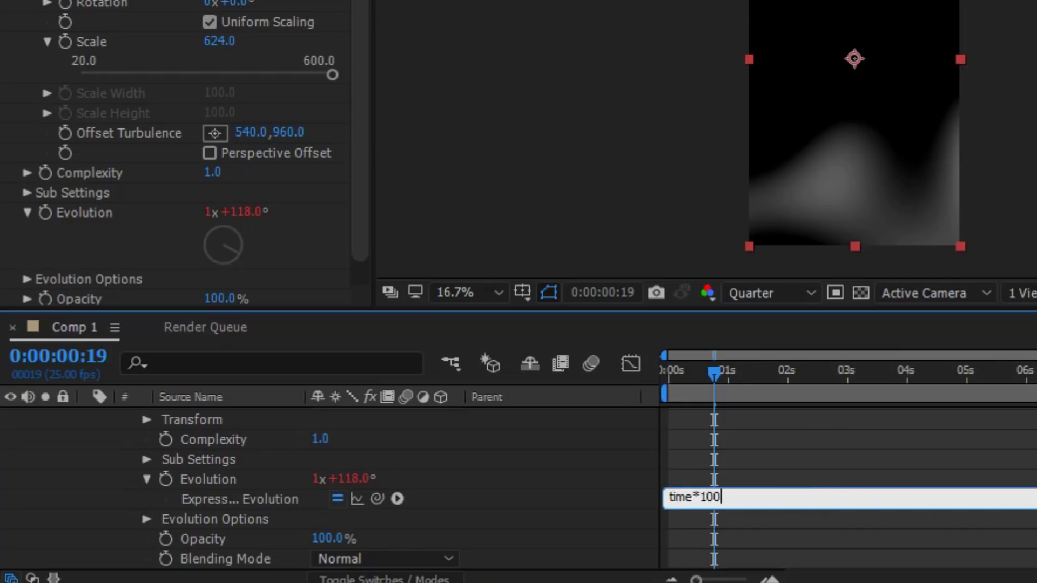
pyautogui.press('Return')
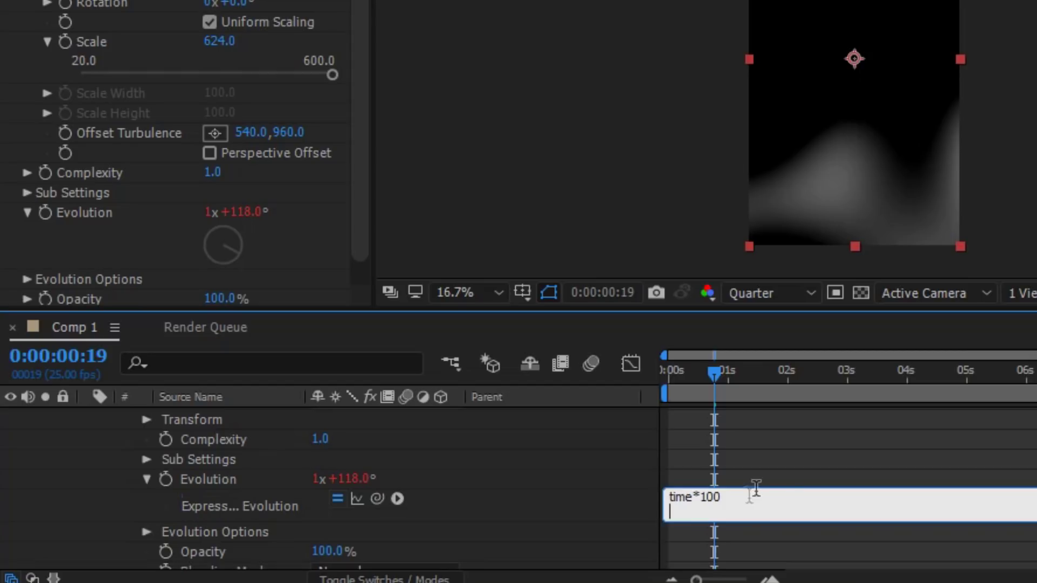
pyautogui.click(780, 472)
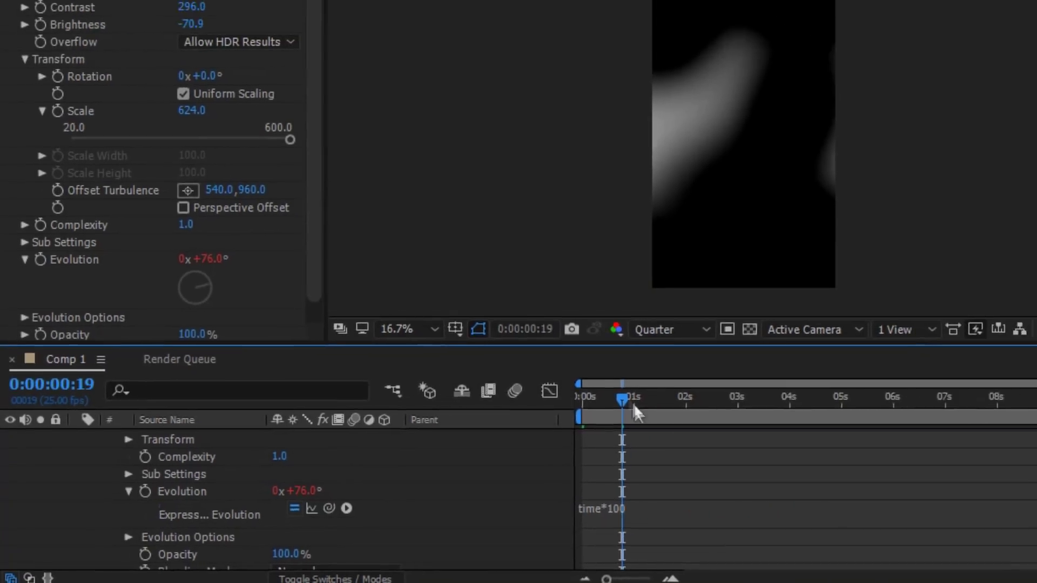
pyautogui.moveTo(713, 372)
pyautogui.mouseDown()
pyautogui.moveTo(518, 432)
pyautogui.moveTo(892, 431)
pyautogui.mouseUp()
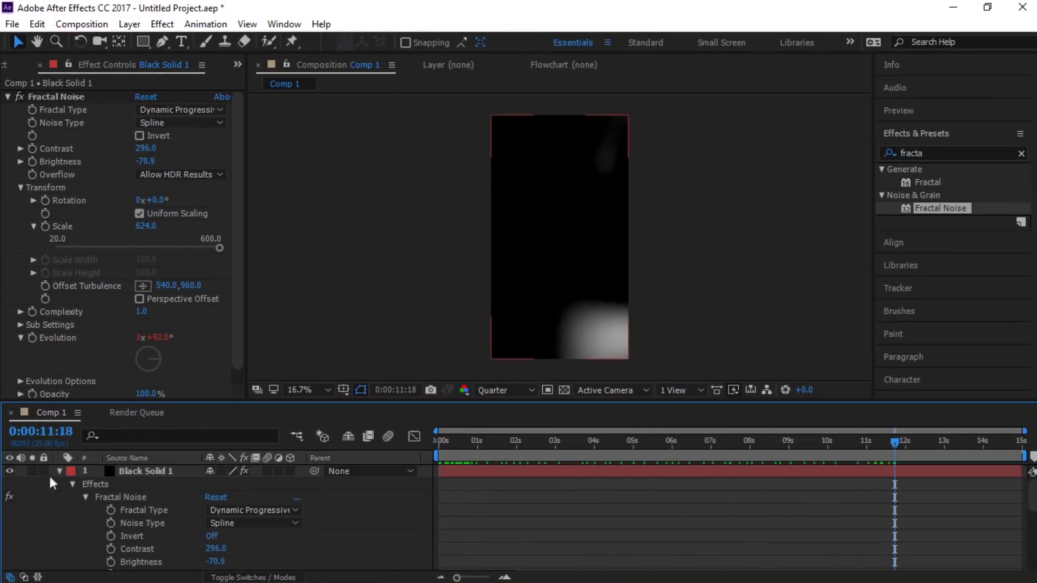
# Step: Search the effects for 'hue' and apply Color Correction > Hue/Saturation to Black Solid 1
pyautogui.click(60, 471)
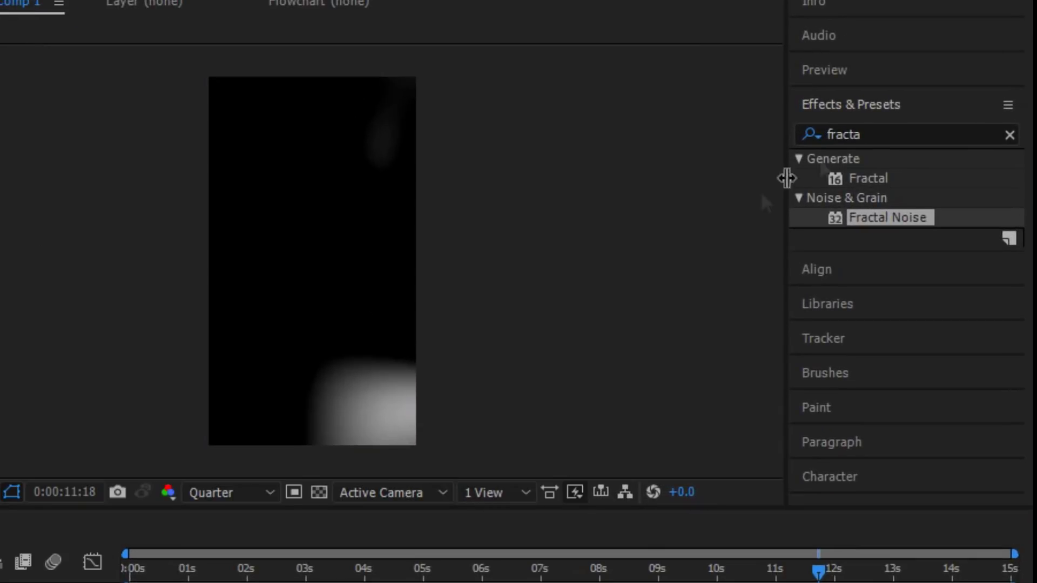
pyautogui.click(932, 152)
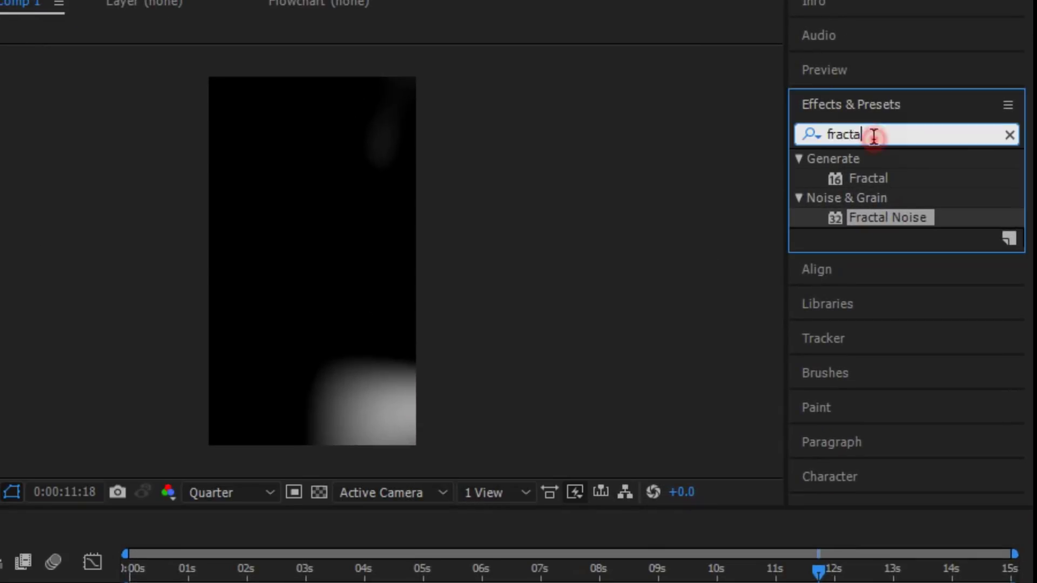
pyautogui.write('hue')
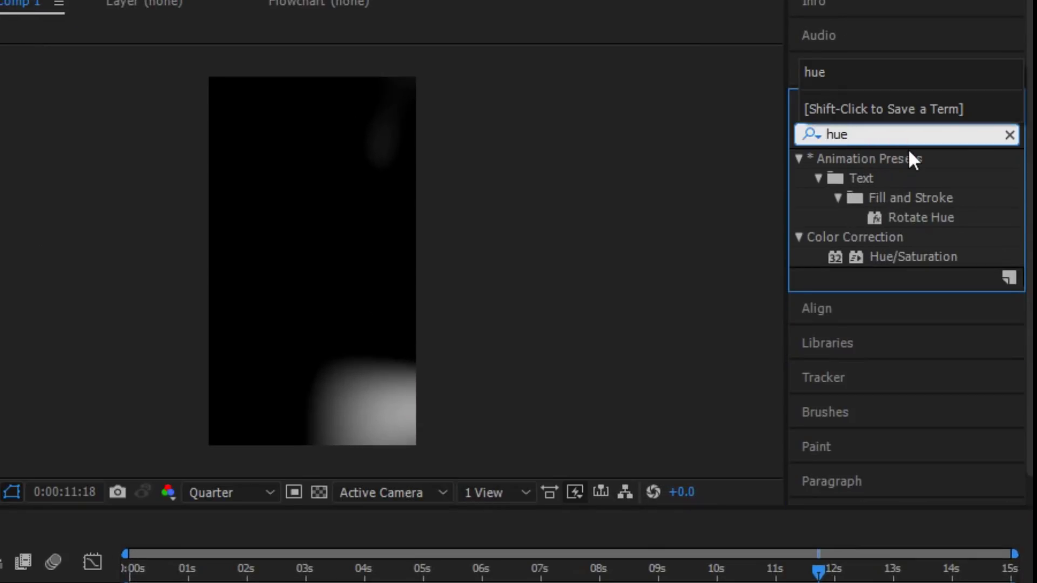
pyautogui.moveTo(913, 256)
pyautogui.mouseDown()
pyautogui.moveTo(292, 373)
pyautogui.moveTo(261, 413)
pyautogui.mouseUp()
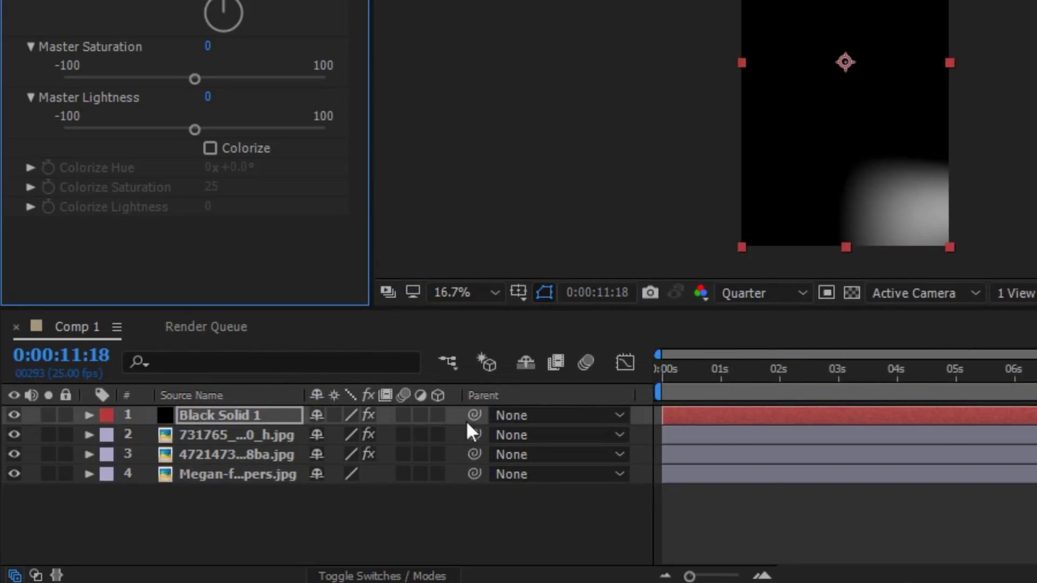
# Step: Set Black Solid 1's blending mode to Add and return the playhead to 0
pyautogui.click(405, 576)
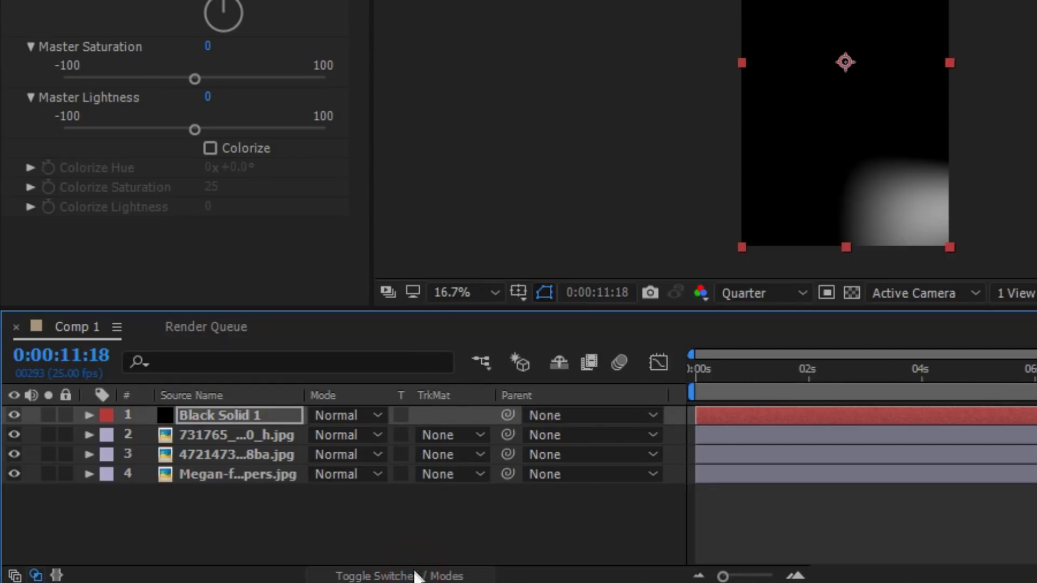
pyautogui.click(365, 418)
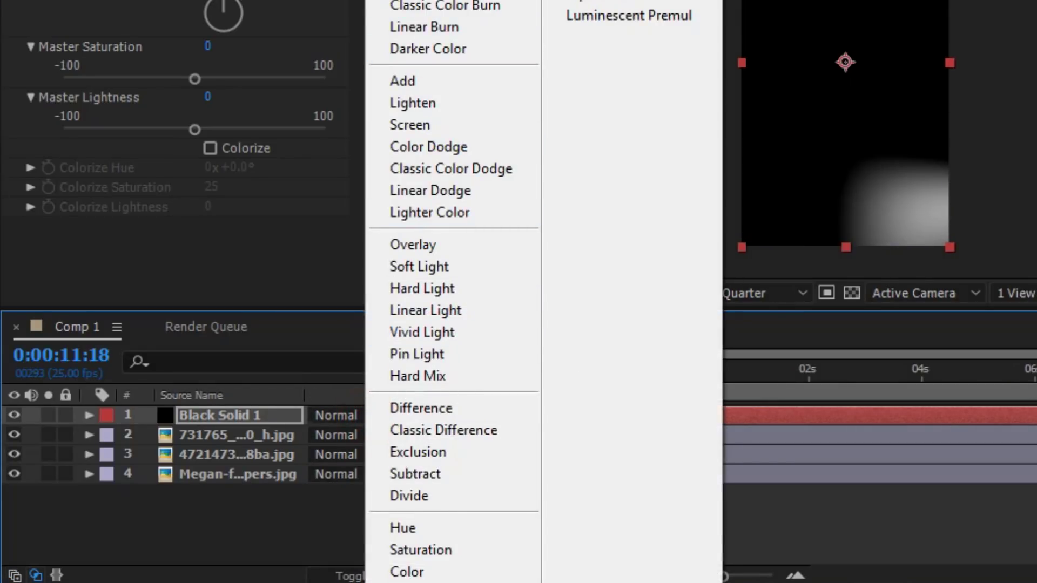
pyautogui.click(403, 80)
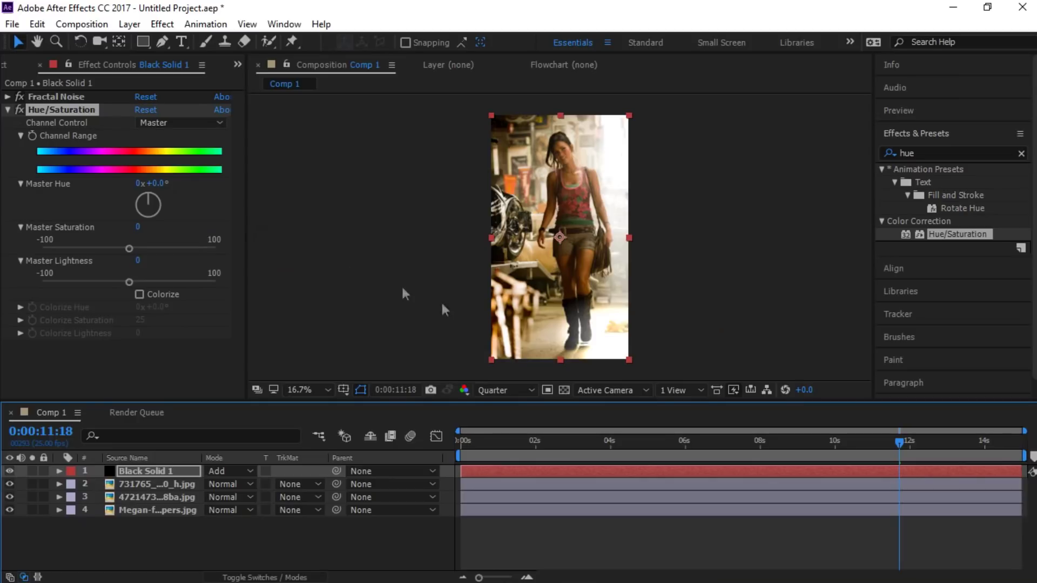
pyautogui.scroll(1, 490, 297)
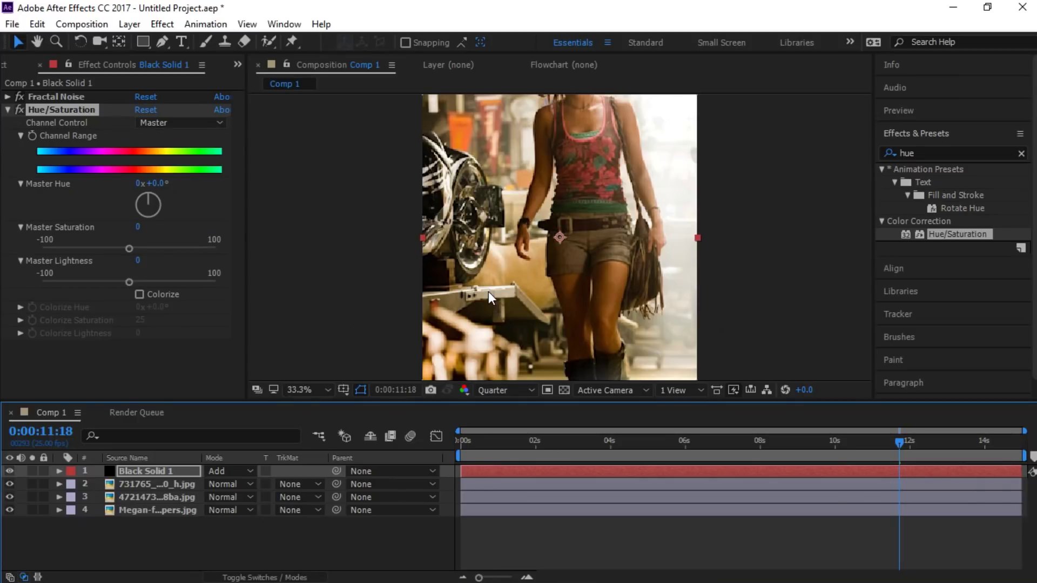
pyautogui.moveTo(898, 441); pyautogui.dragTo(463, 441)
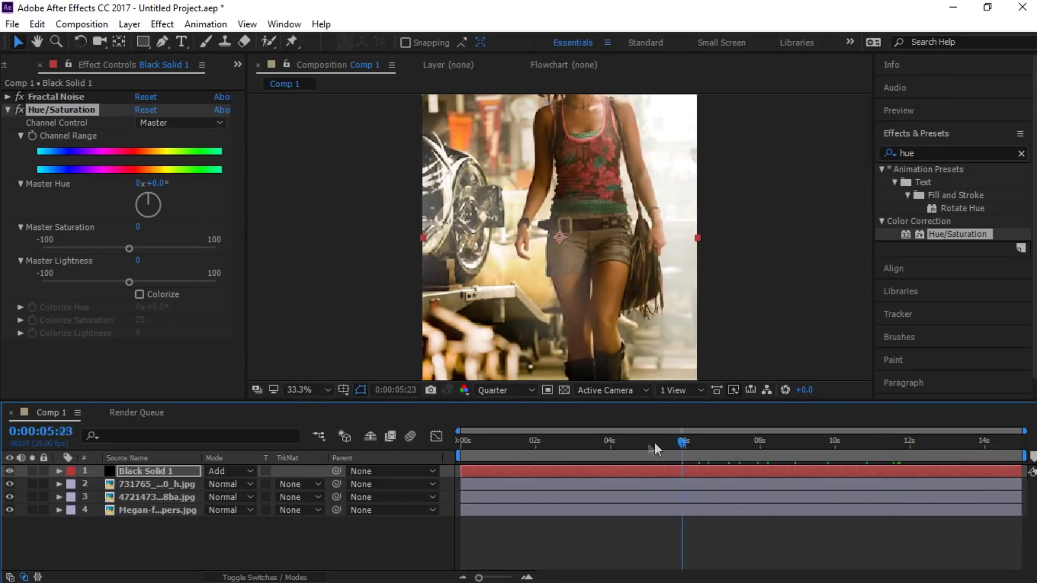
pyautogui.scroll(-1, 486, 283)
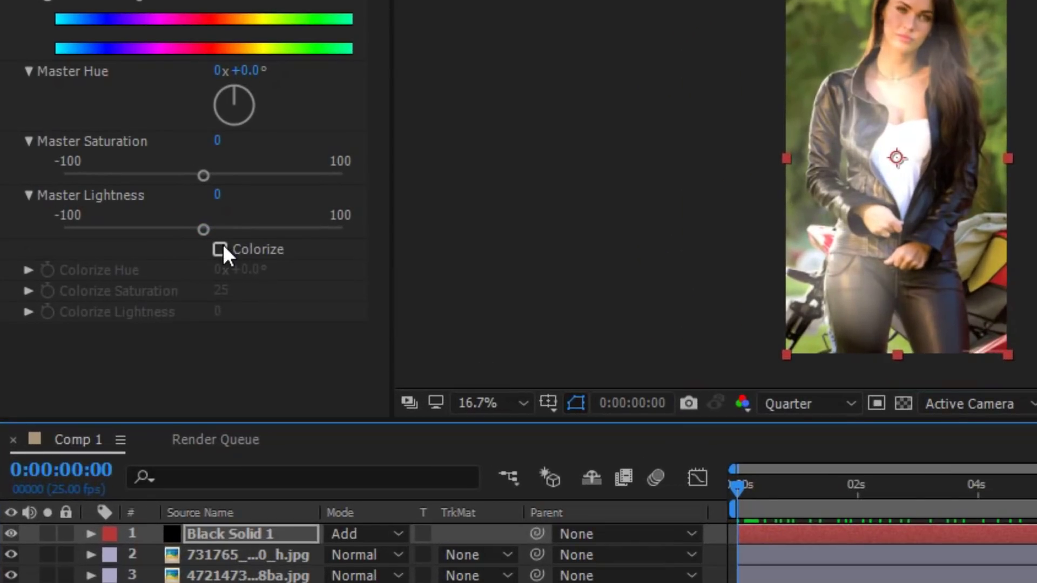
# Step: Enable Colorize in Hue/Saturation and set Colorize Hue to about 314° for purple
pyautogui.click(220, 249)
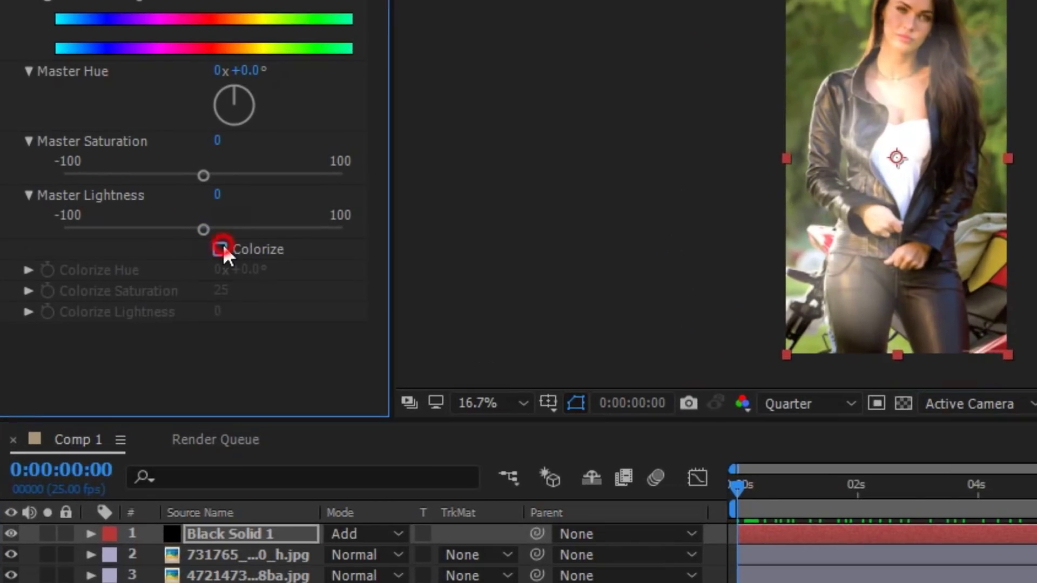
pyautogui.scroll(1, 962, 302)
pyautogui.scroll(-1, 962, 302)
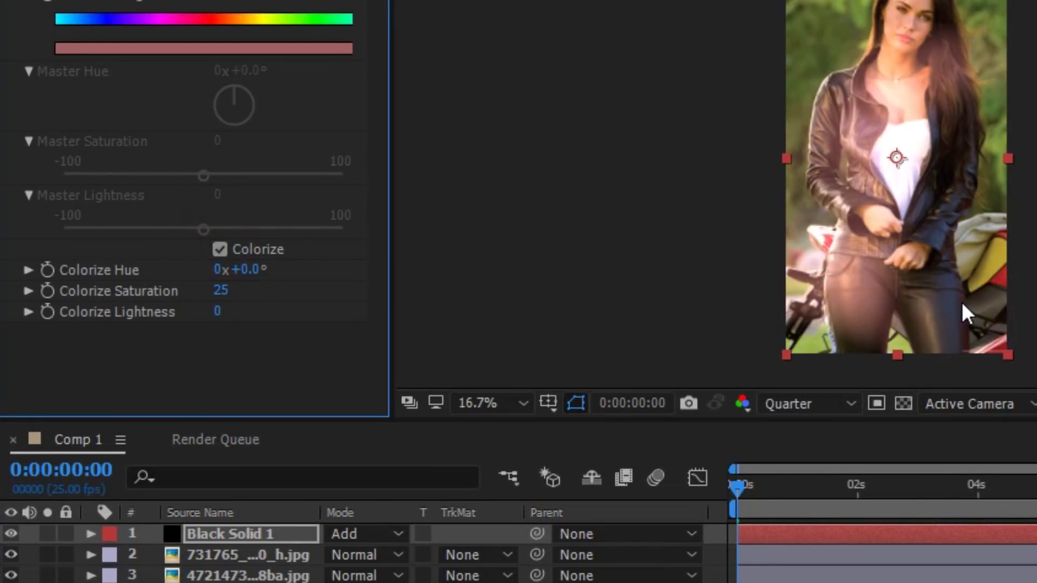
pyautogui.moveTo(462, 441)
pyautogui.mouseDown()
pyautogui.moveTo(612, 443)
pyautogui.moveTo(580, 443)
pyautogui.mouseUp()
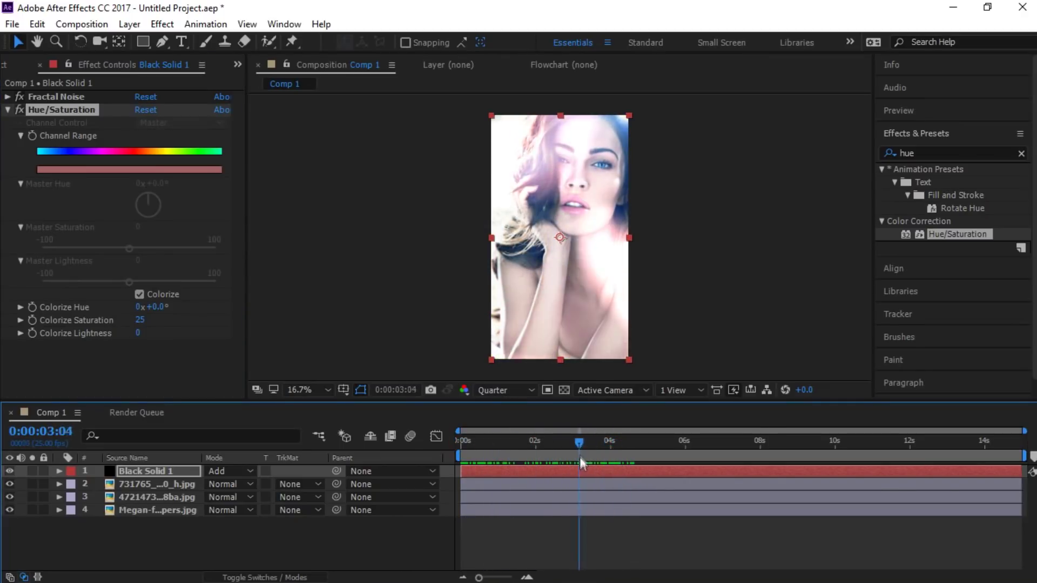
pyautogui.moveTo(154, 307); pyautogui.dragTo(163, 307)
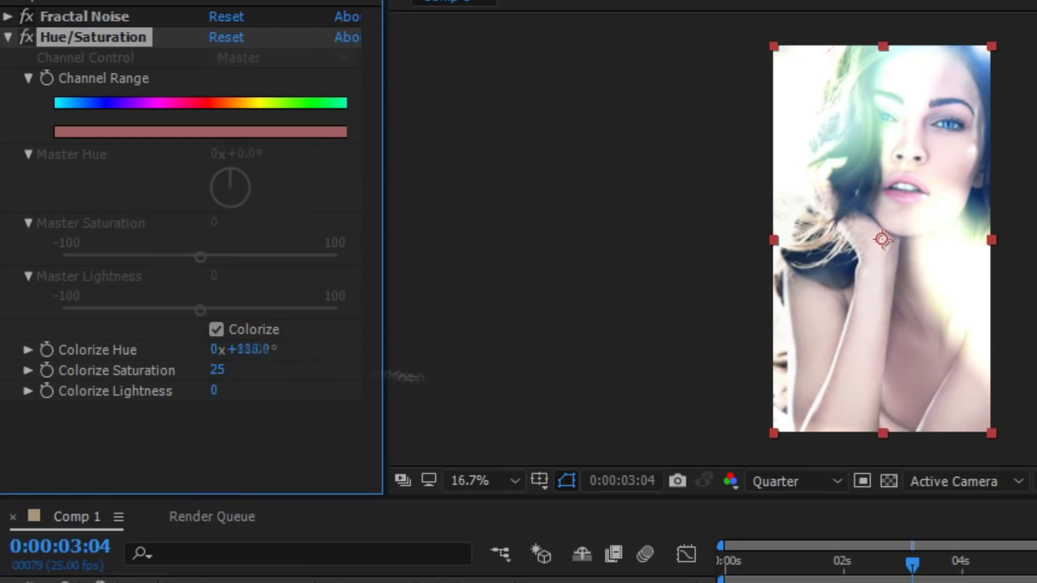
pyautogui.moveTo(912, 562); pyautogui.dragTo(730, 562)
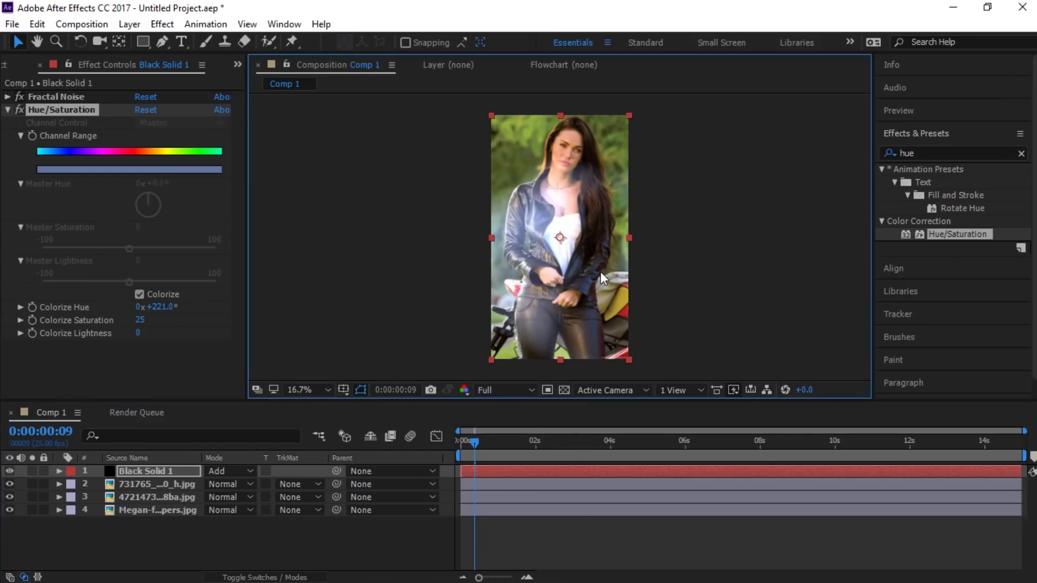
pyautogui.scroll(1, 601, 272)
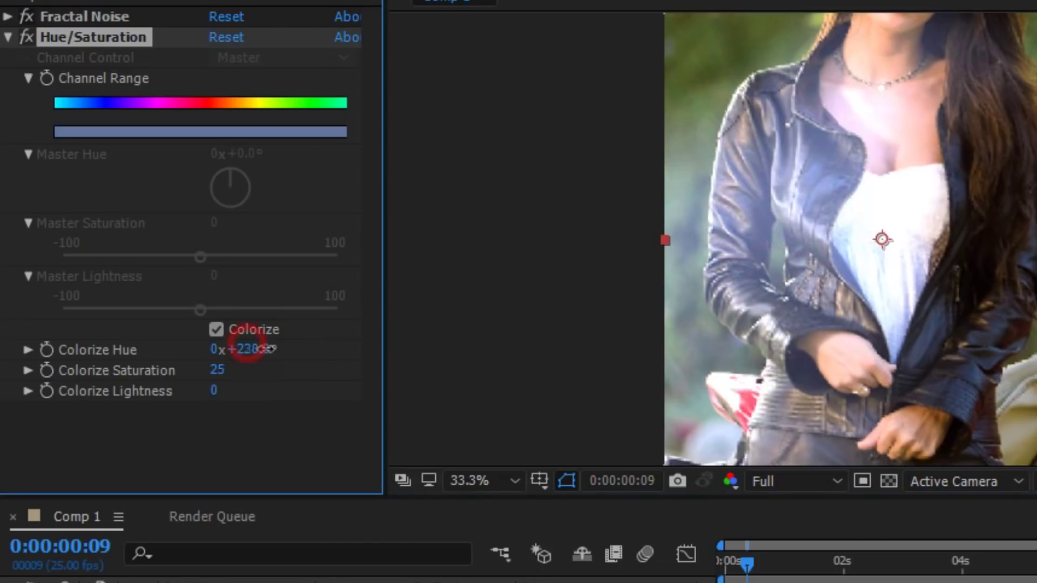
pyautogui.moveTo(162, 307); pyautogui.dragTo(231, 314)
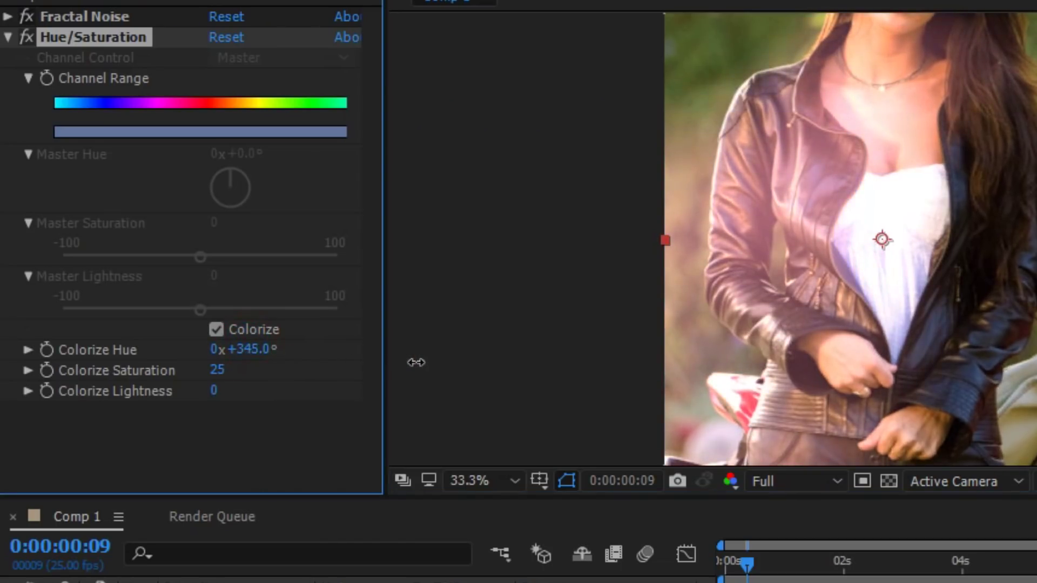
pyautogui.moveTo(415, 363); pyautogui.dragTo(382, 362)
pyautogui.scroll(-1, 663, 285)
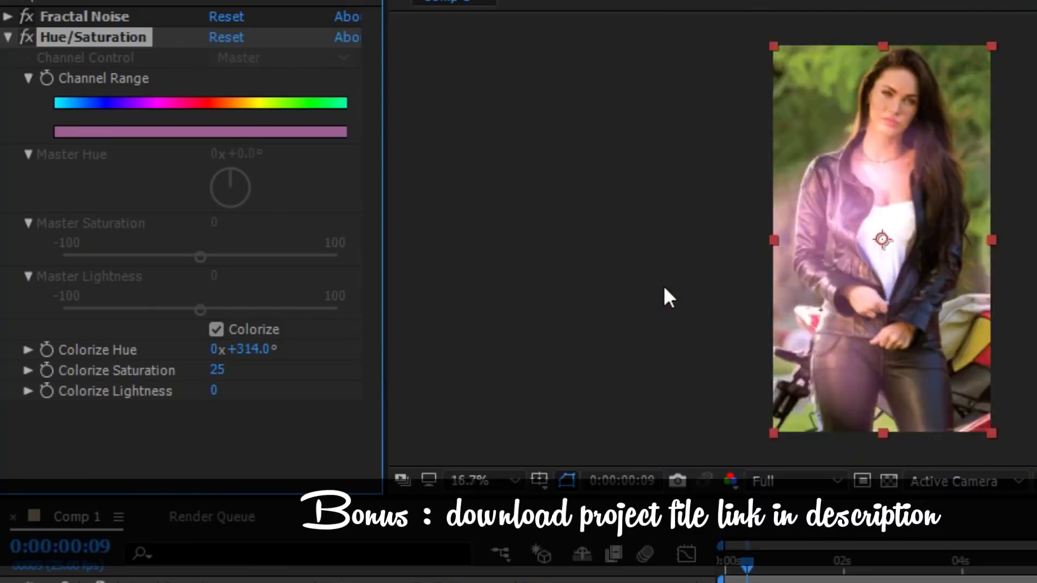
# Step: Set viewer resolution to Quarter and play the comp back from the first frame
pyautogui.moveTo(477, 442); pyautogui.dragTo(472, 442)
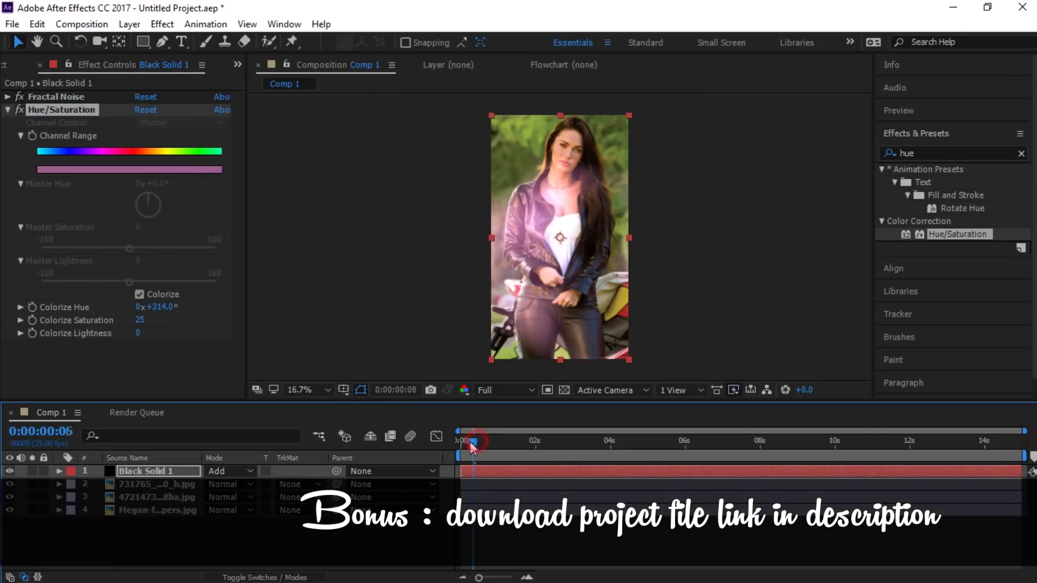
pyautogui.click(505, 390)
pyautogui.click(503, 462)
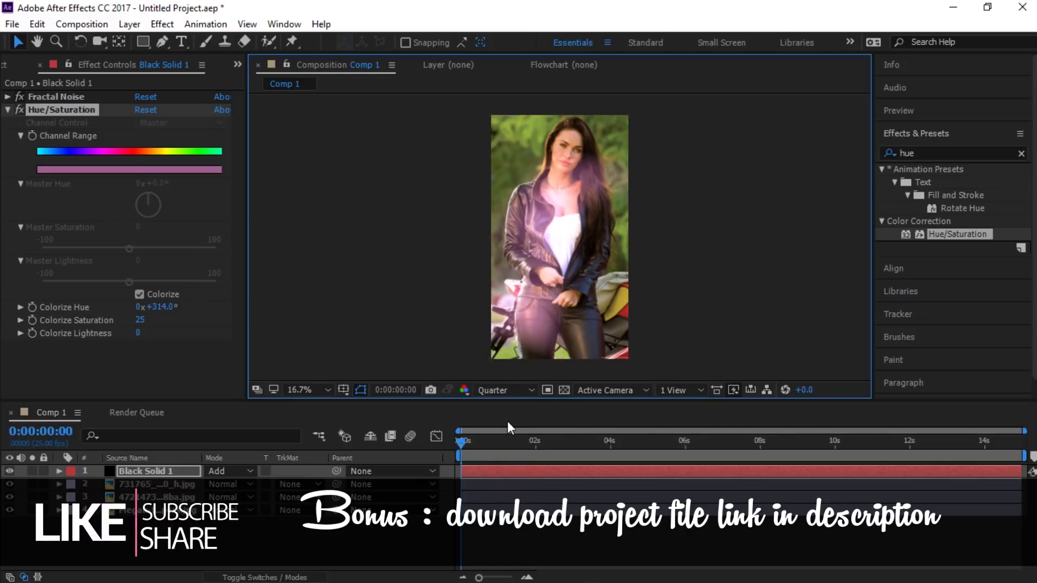
pyautogui.click(466, 441)
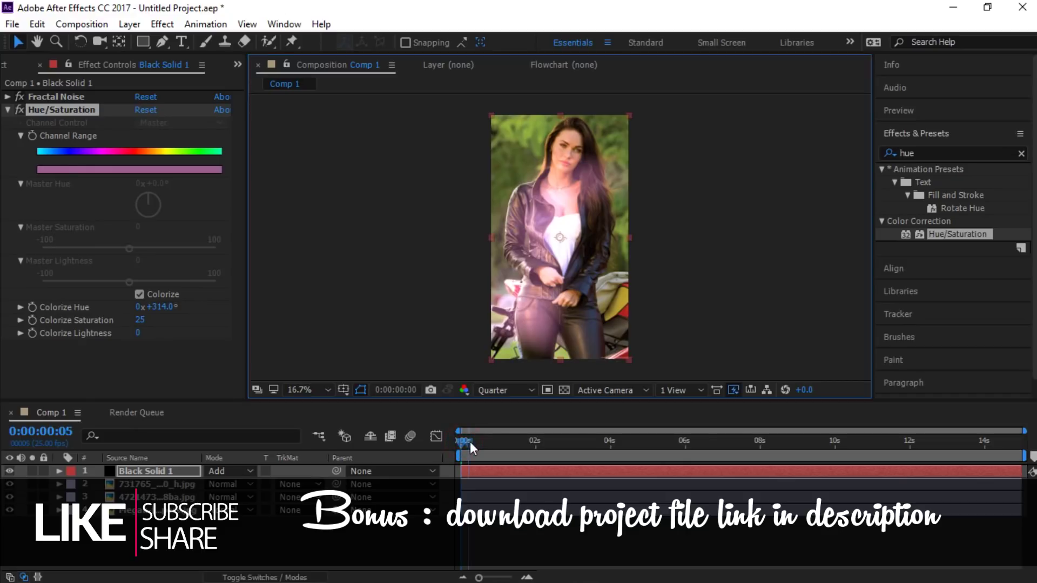
pyautogui.press('space')
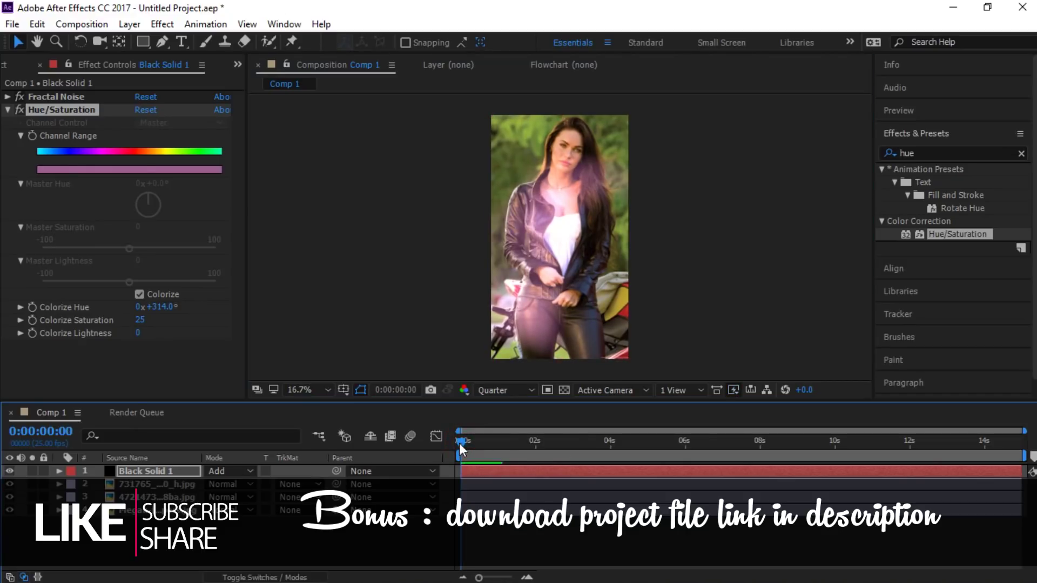